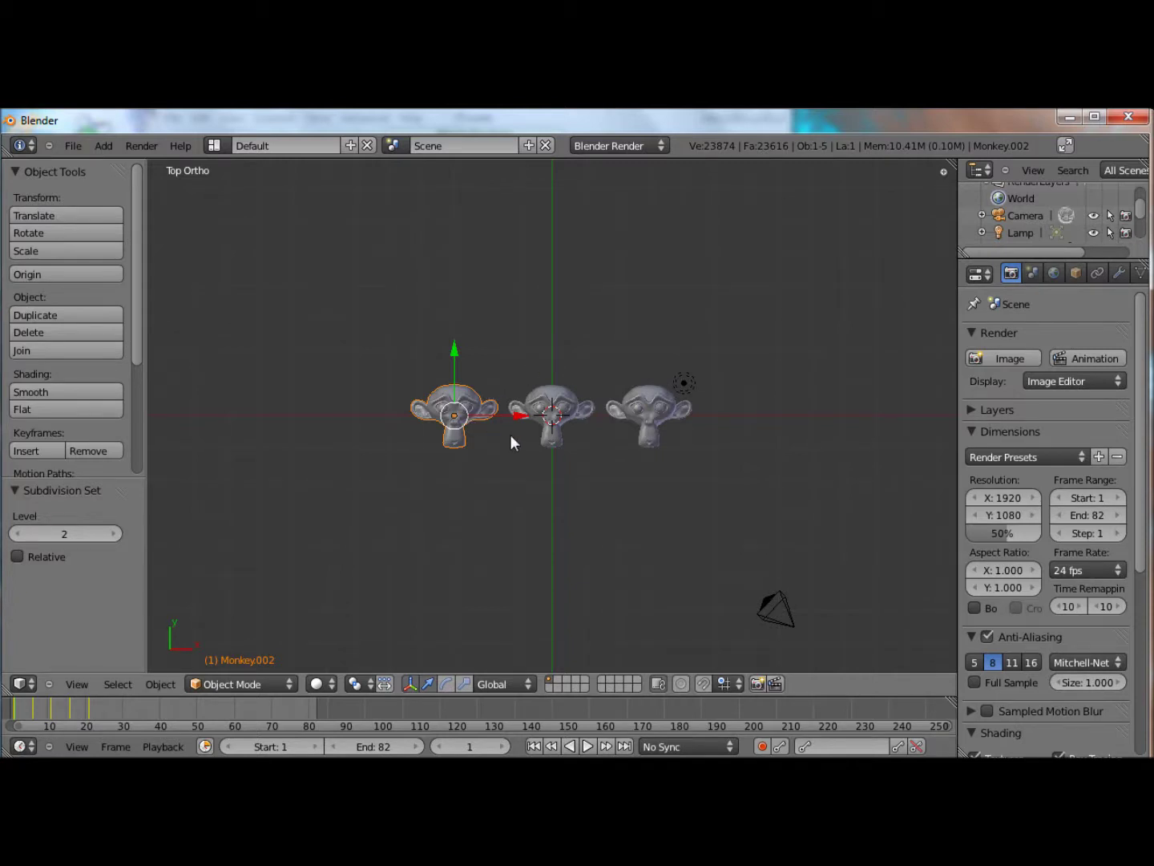
Step: Play and stop the animation, enlarge the timeline, and select the middle monkey to view its keys
key(alt+a)
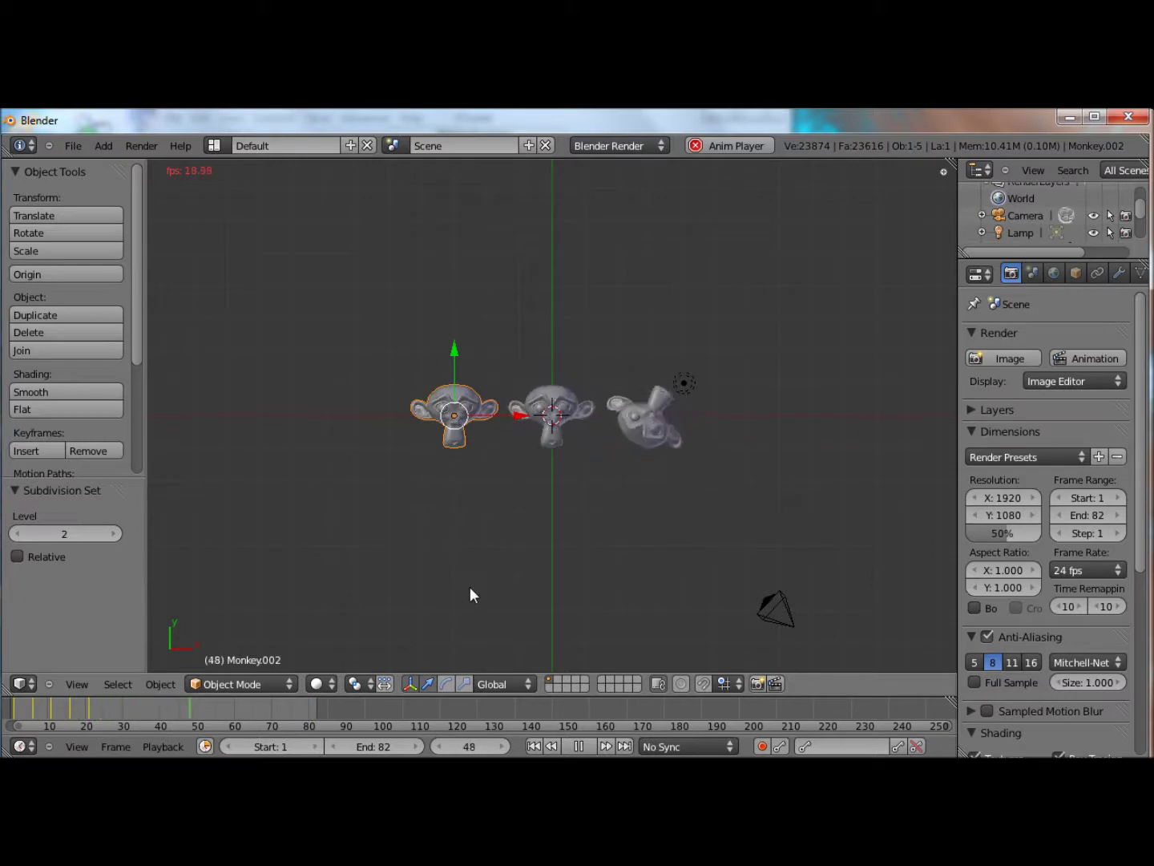
key(Escape)
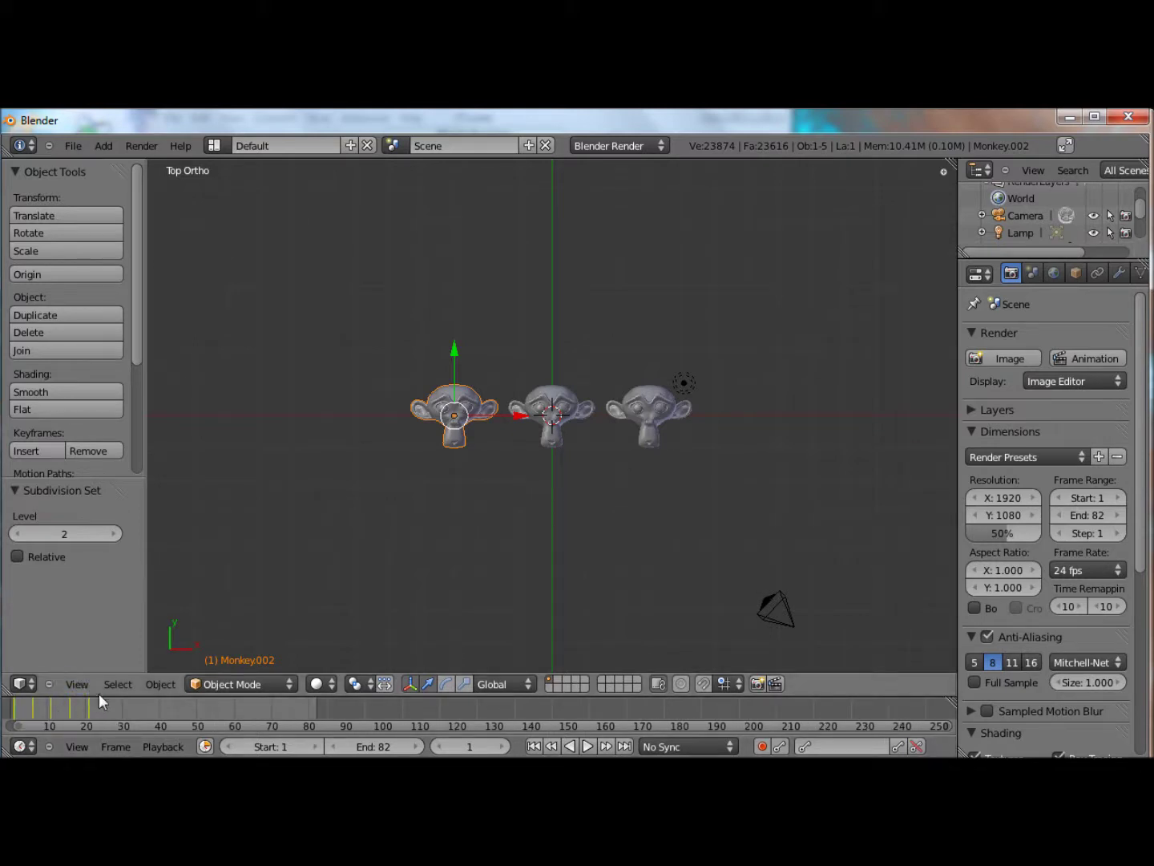
drag(100, 694, 103, 628)
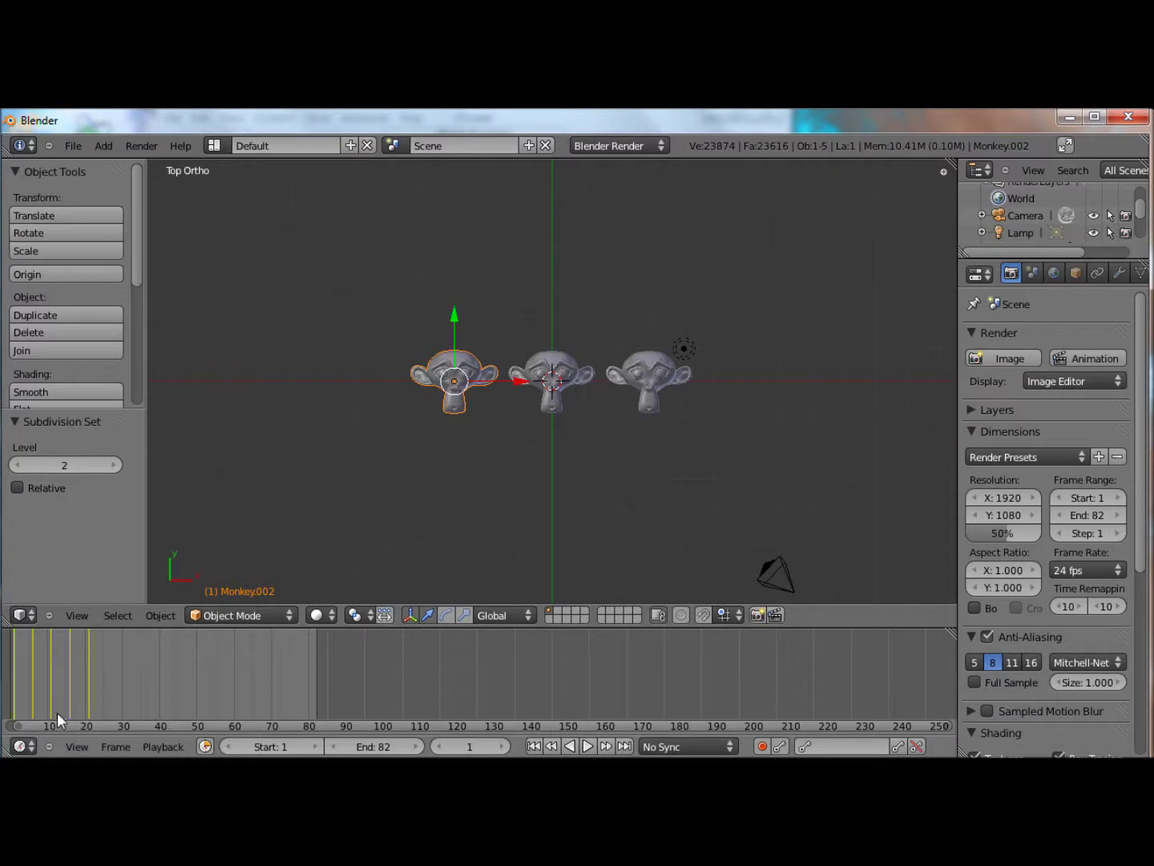
ctrl+scroll(57, 712, left, 2)
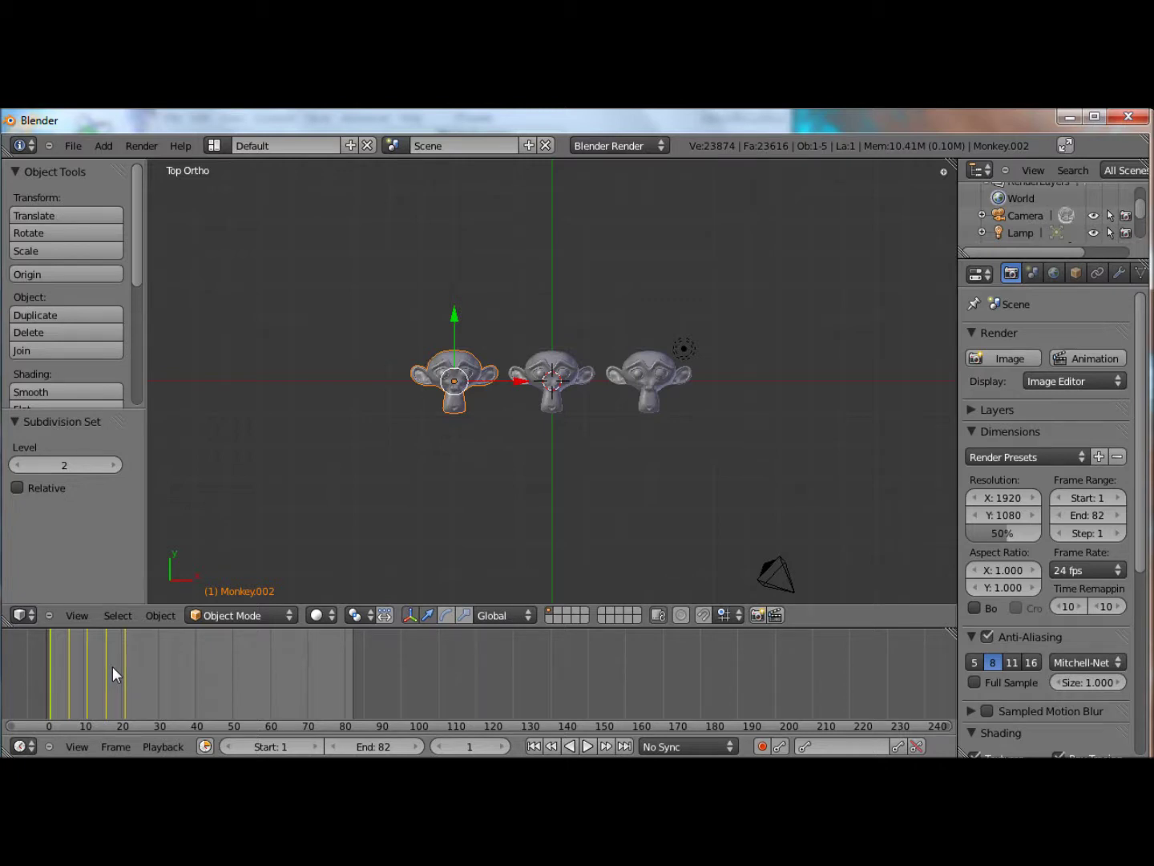
right_click(552, 393)
ctrl+scroll(396, 683, down, 2)
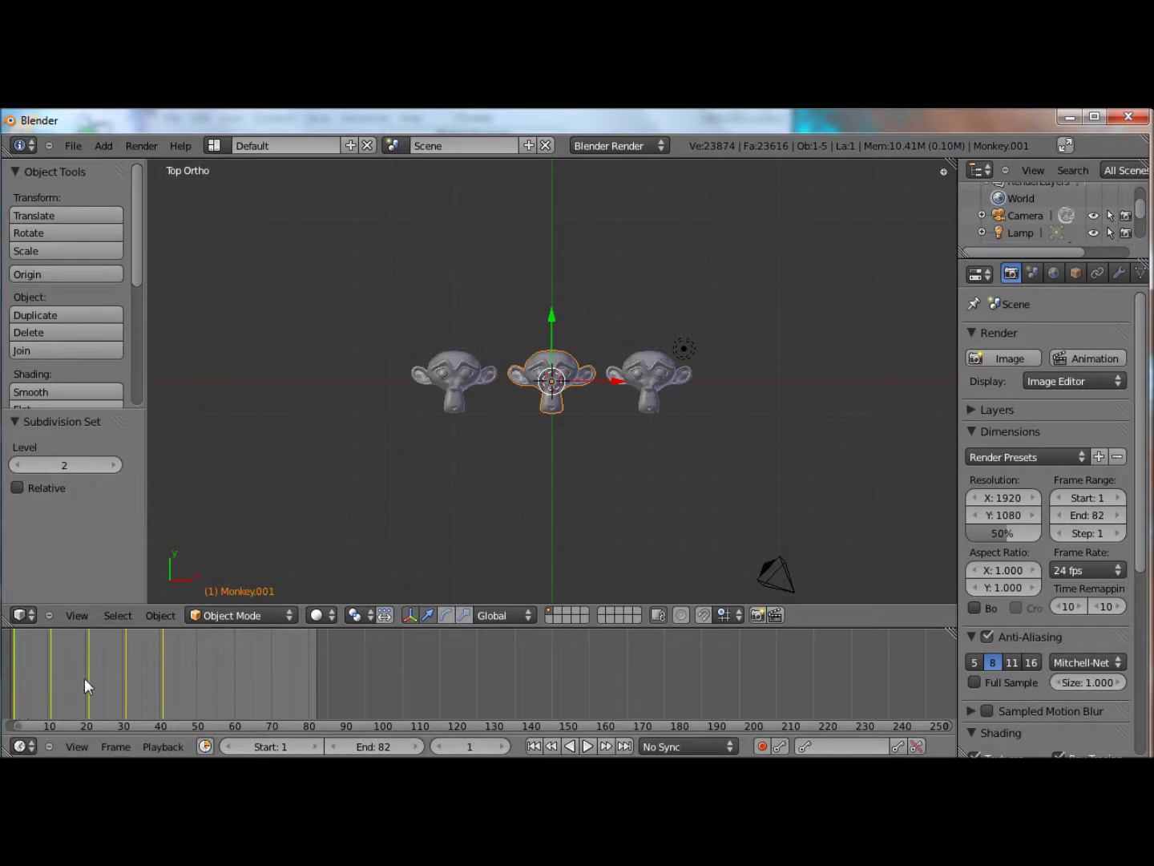
Step: Play the animation while selecting the right, left, then right monkey to compare keyframes
key(alt+a)
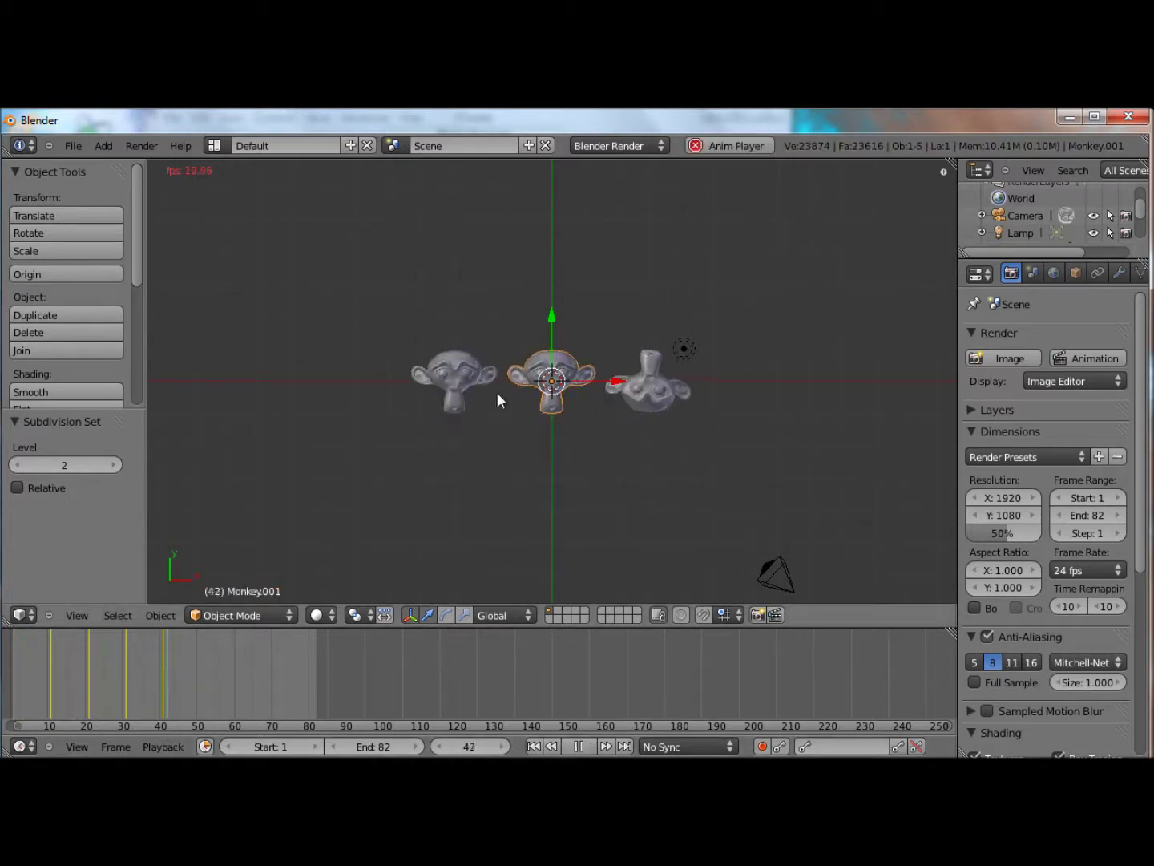
right_click(643, 388)
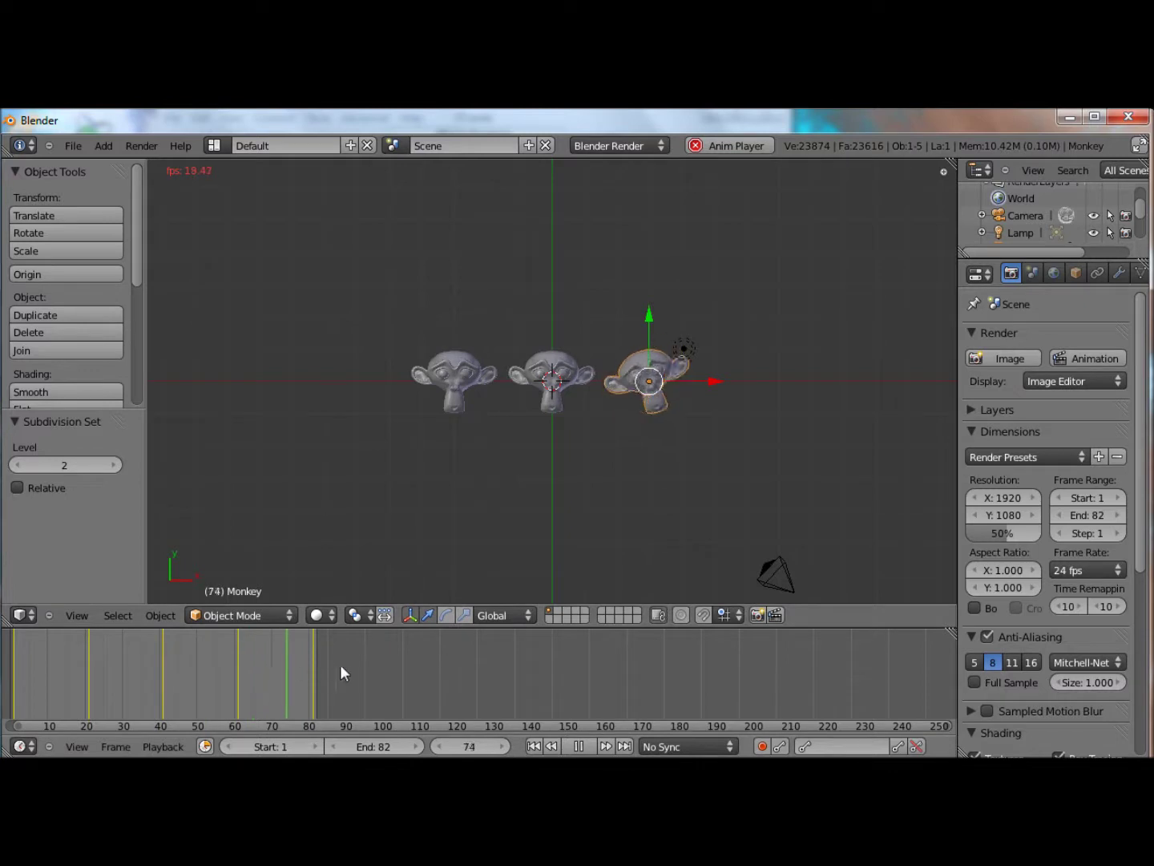
right_click(481, 389)
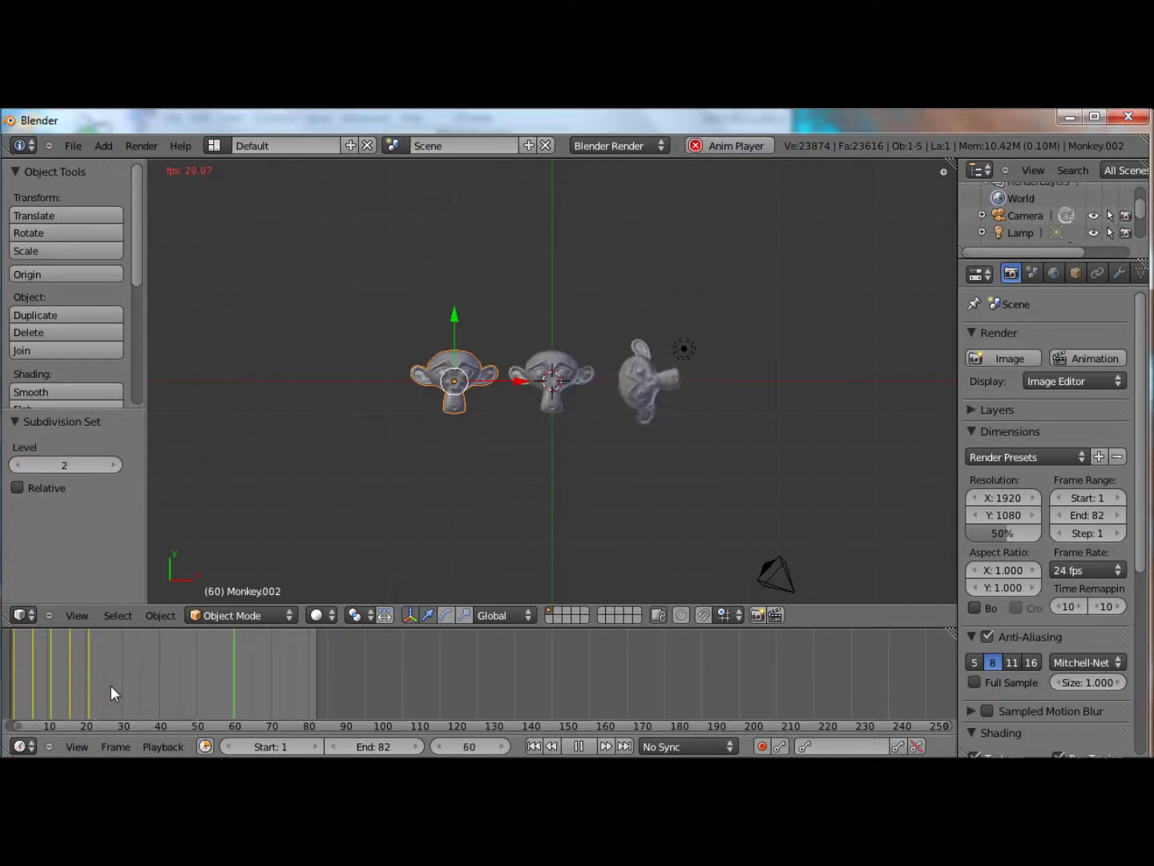
right_click(648, 383)
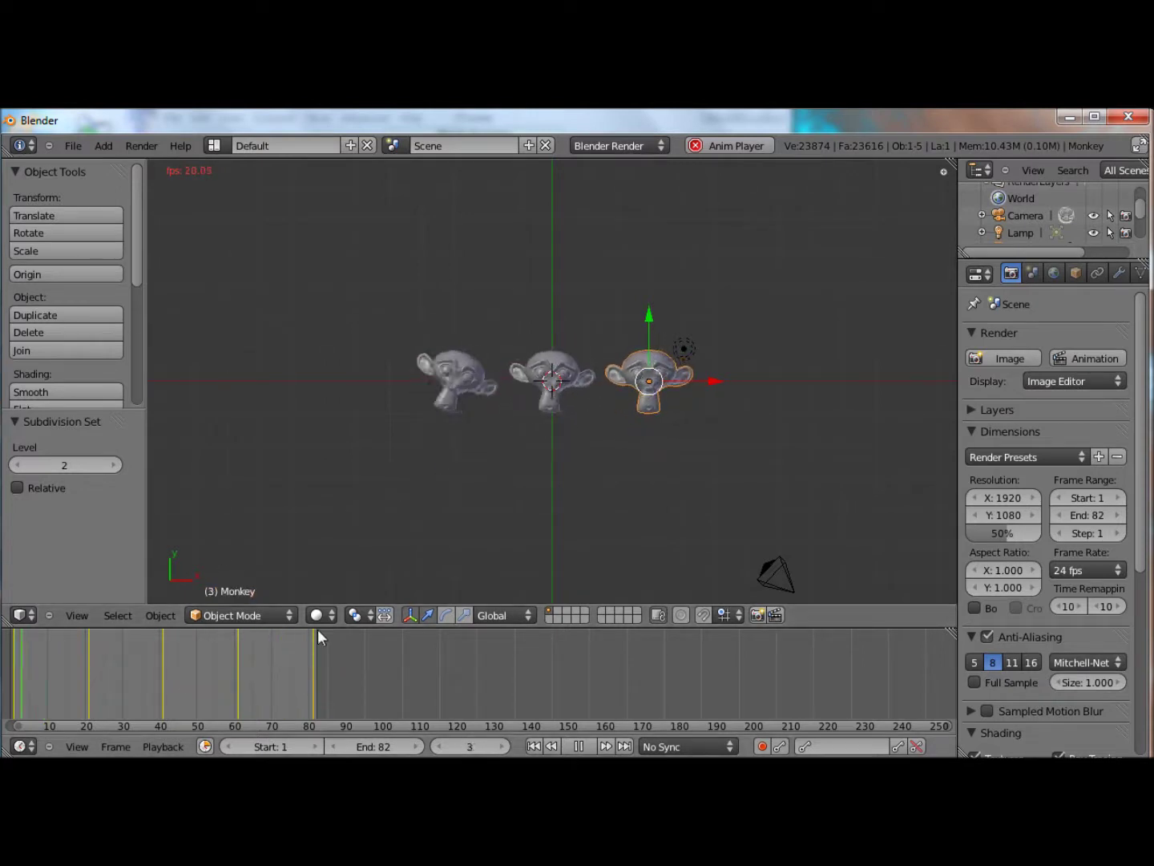
Step: Stop playback, then on an empty layer add a Monkey mesh subdivided at level 2
key(Escape)
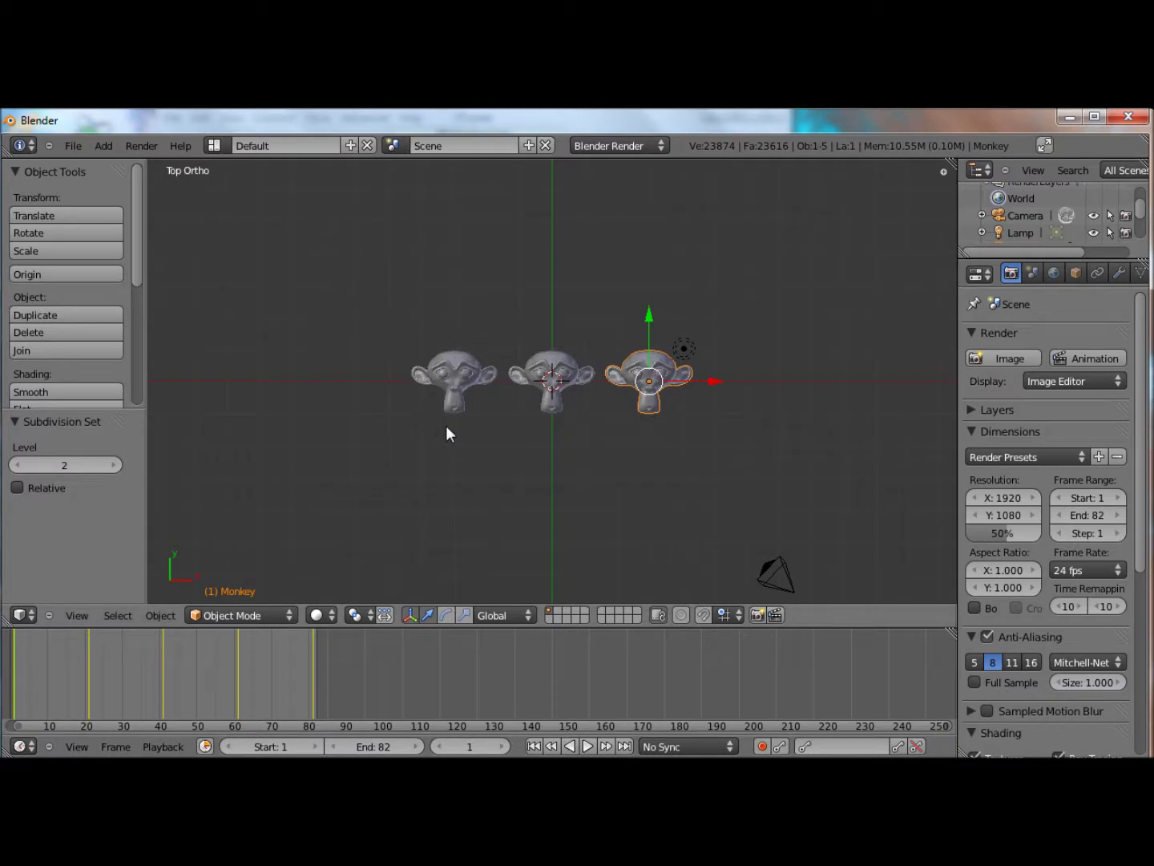
click(559, 612)
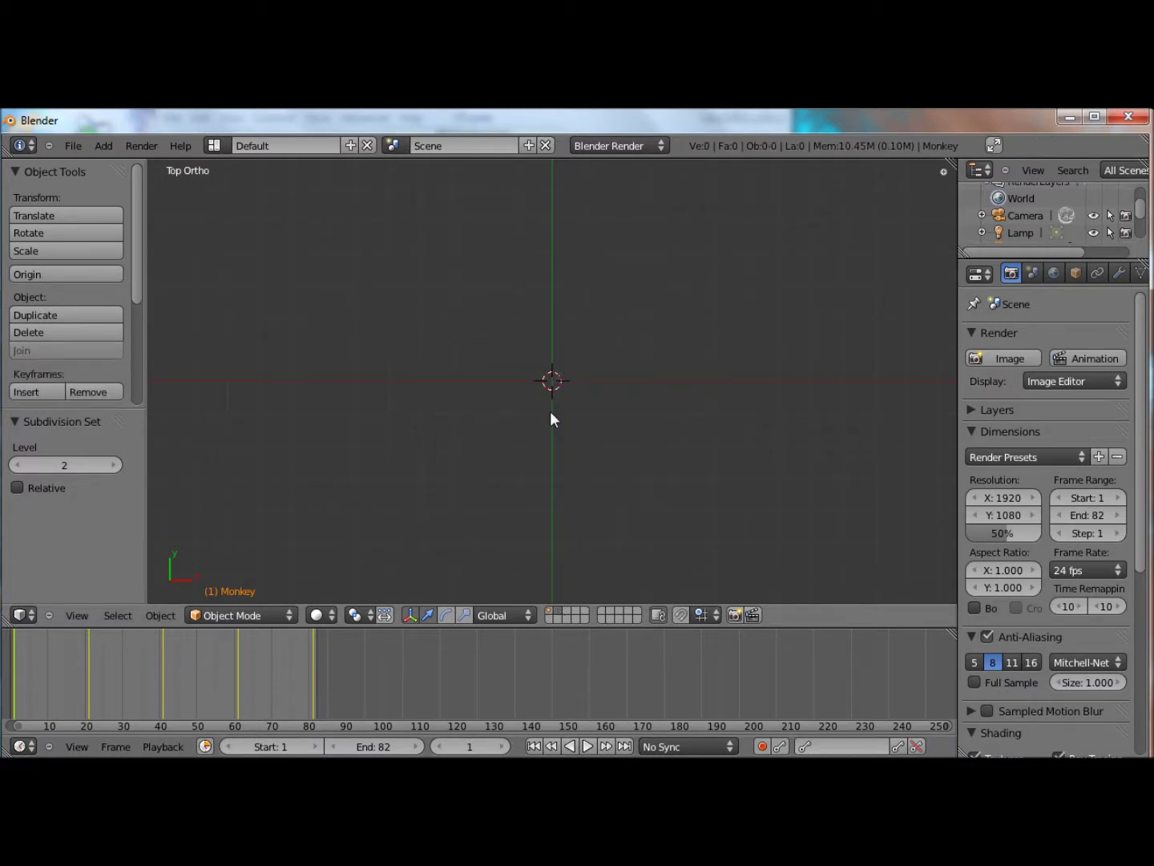
key(shift+a)
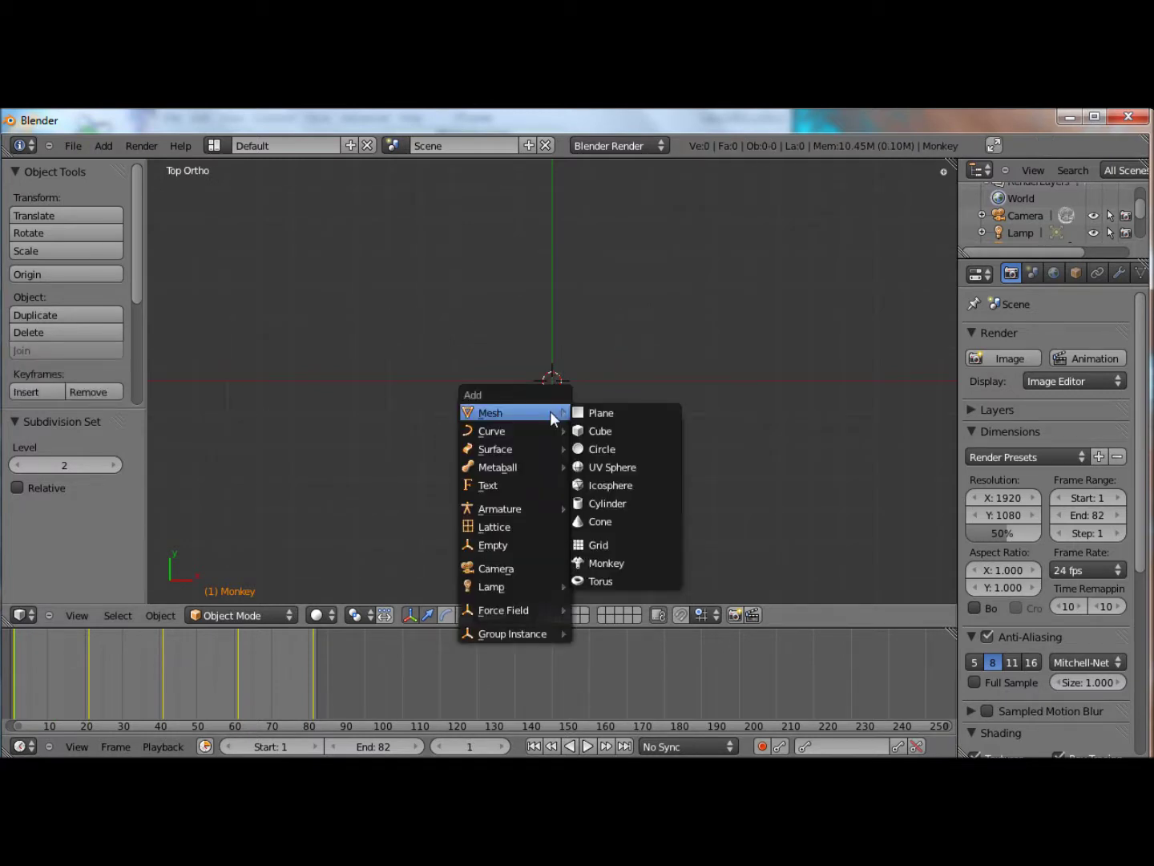
click(623, 556)
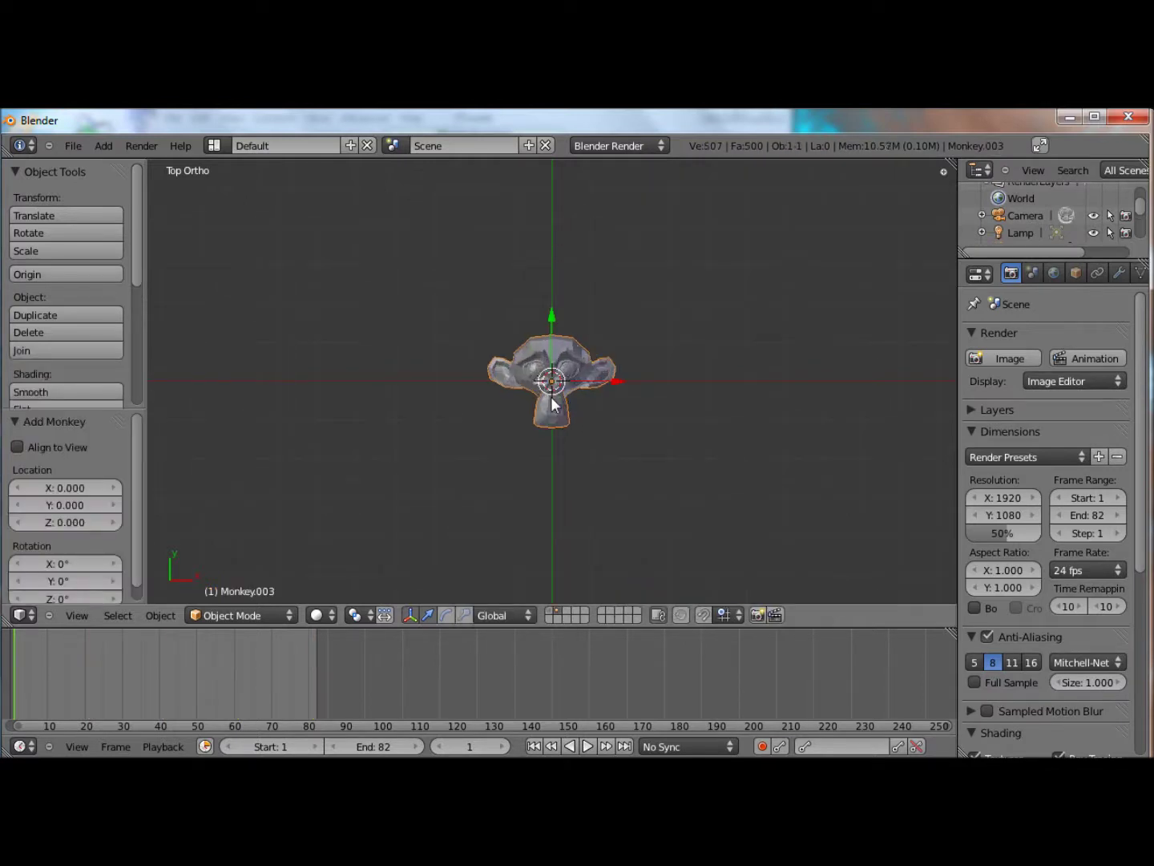
key(ctrl+2)
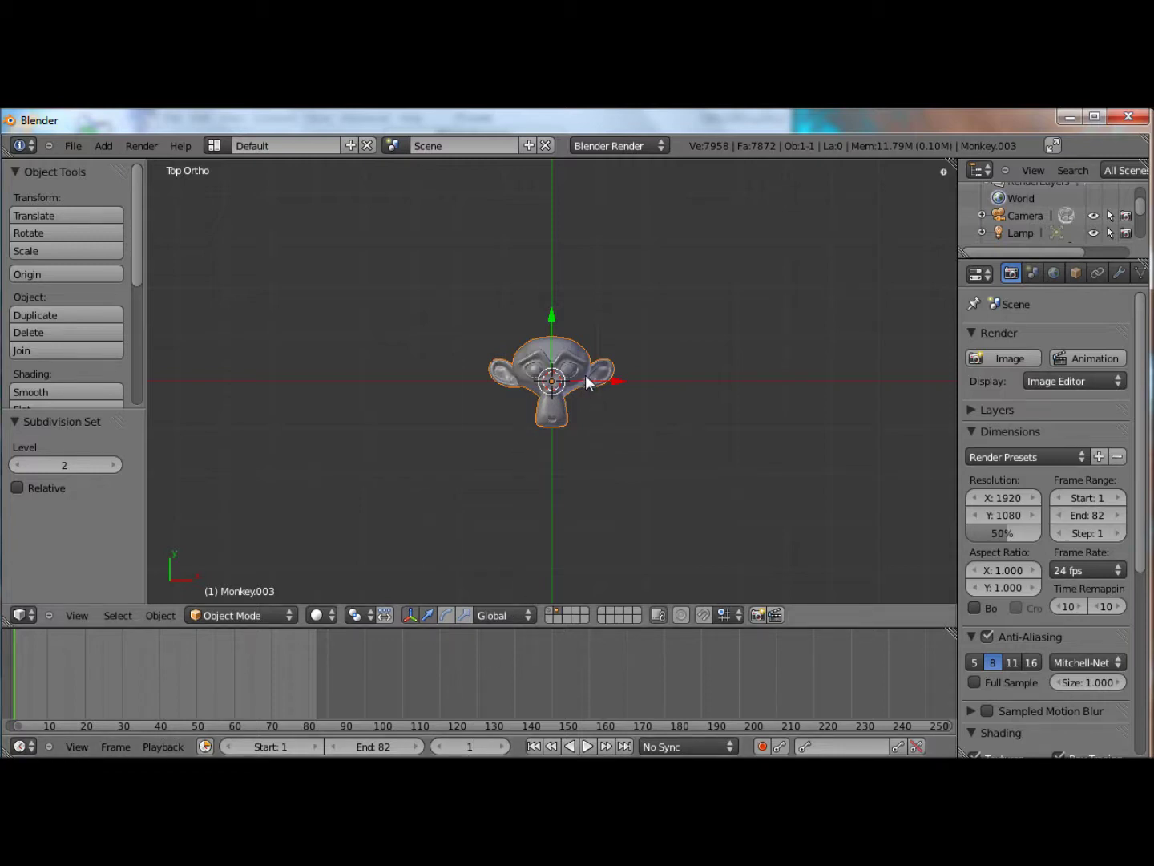
Step: Insert a Rotation keyframe at frame 1, then step through the frames ending on frame 11
key(i)
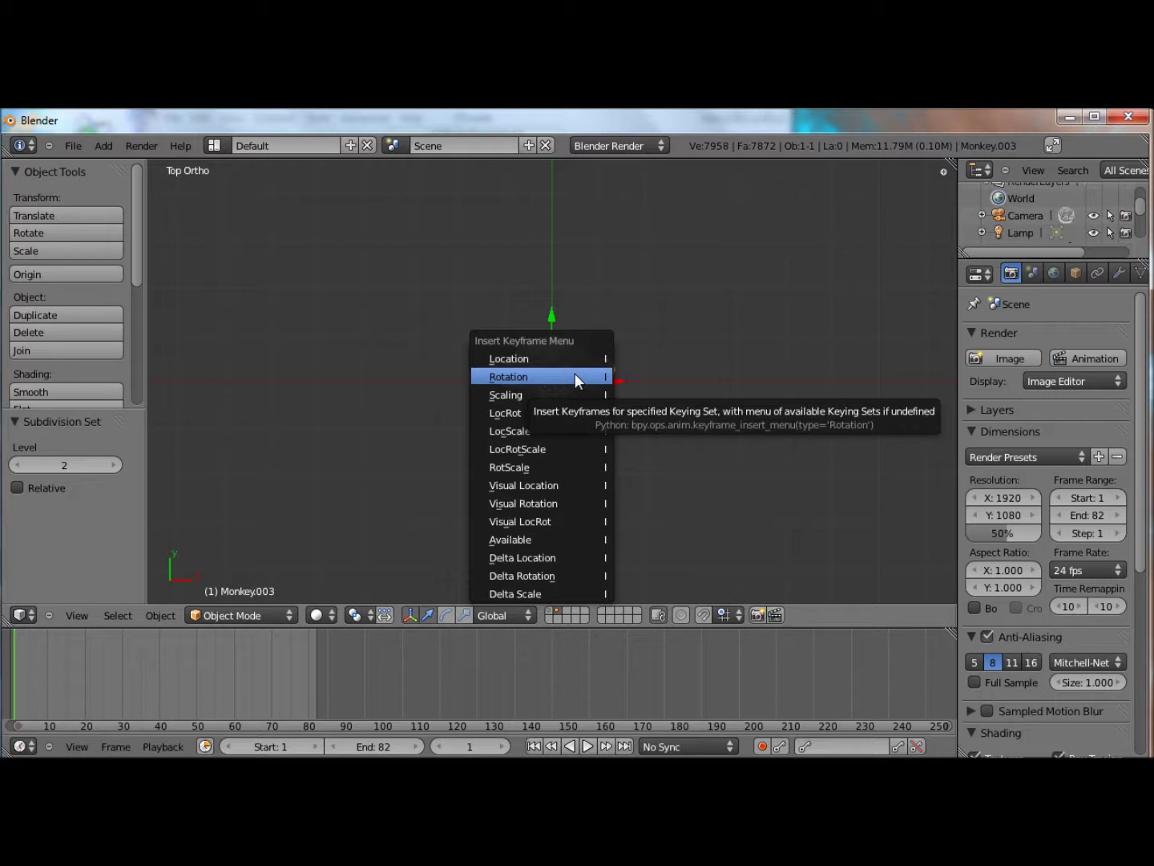
click(492, 376)
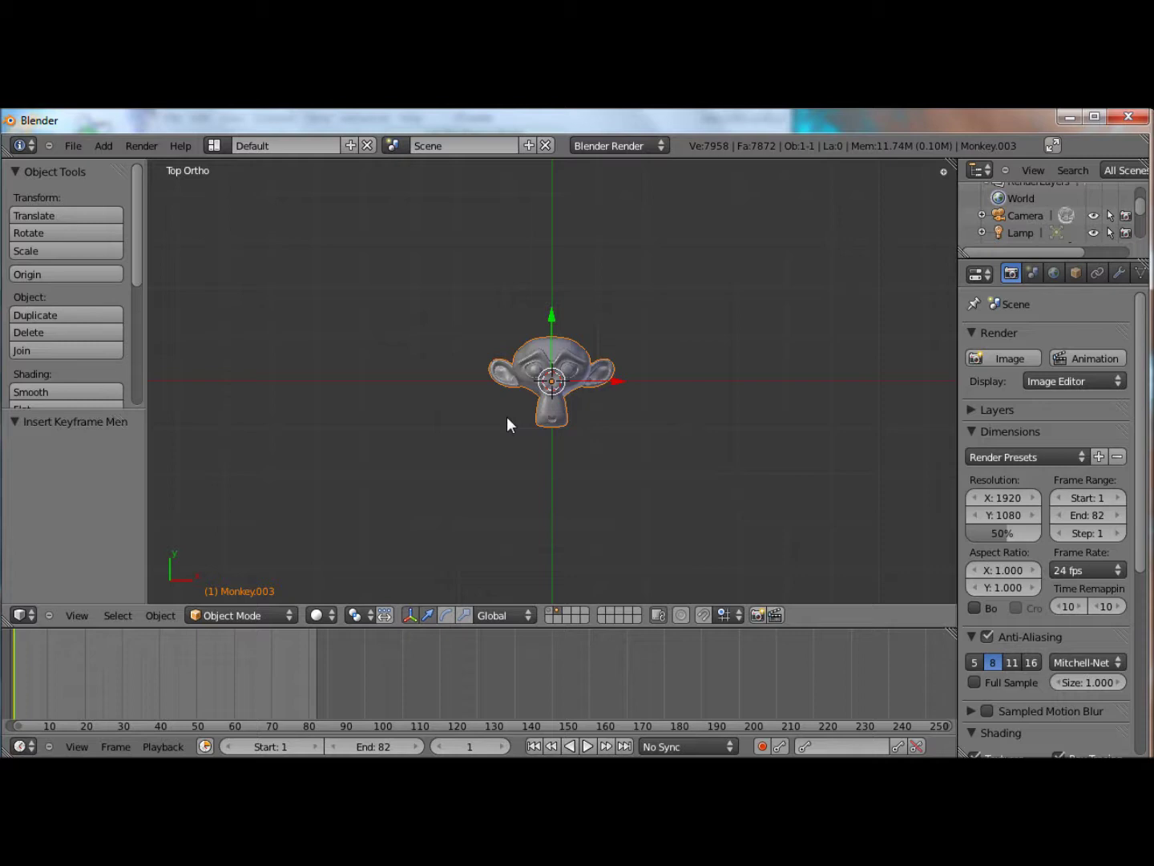
key(Up)
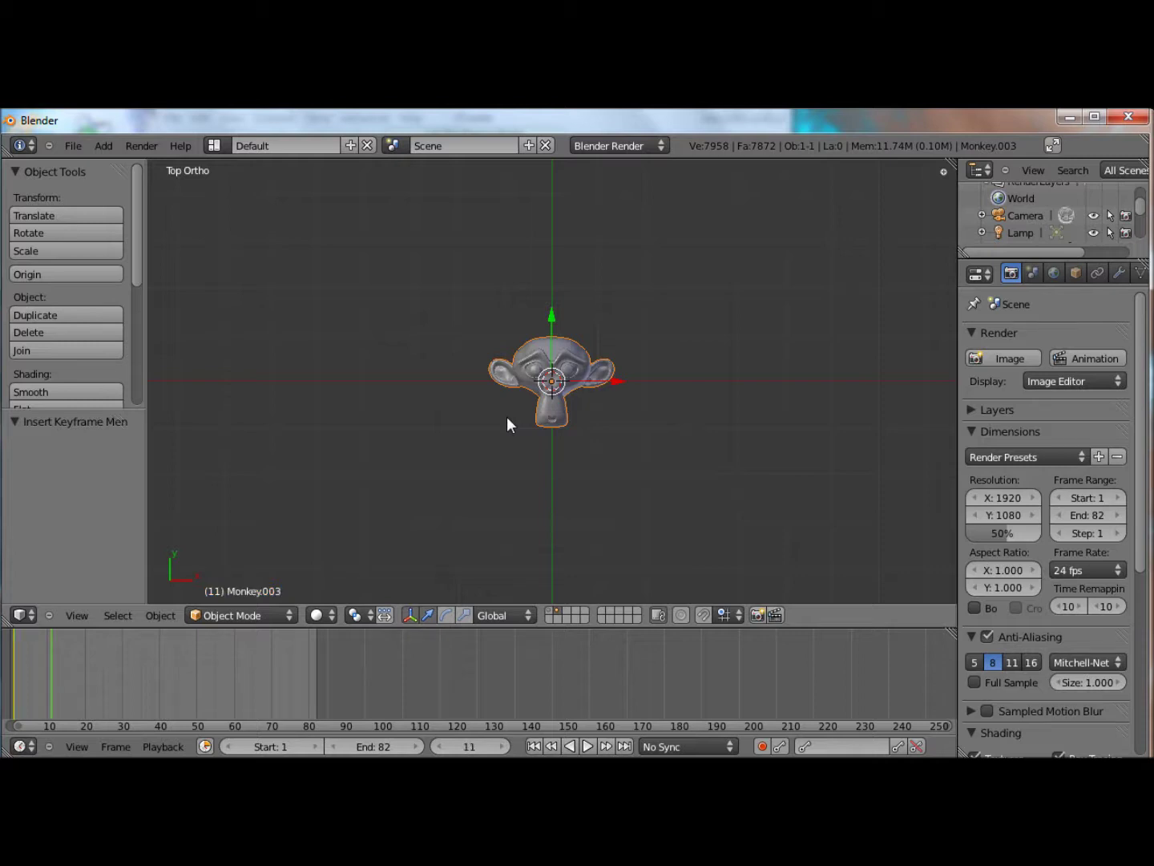
key(Down)
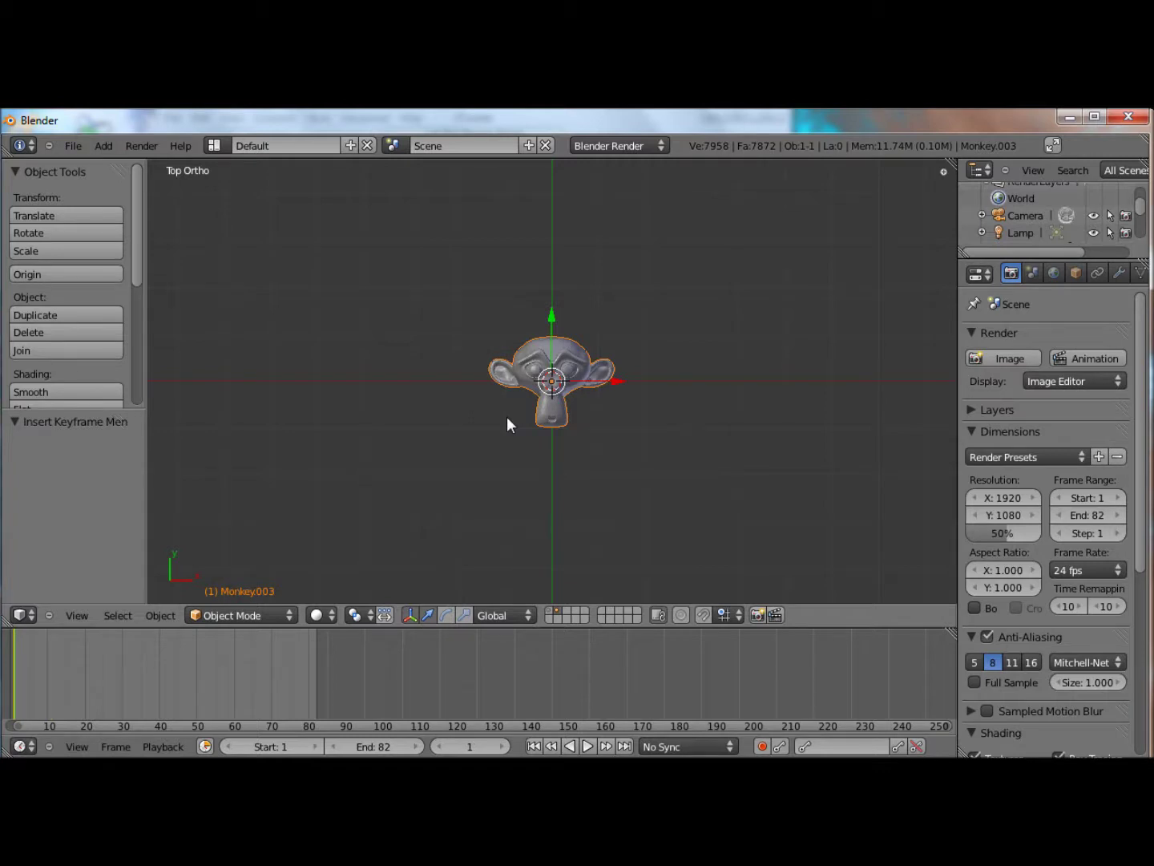
key(Right)
key(Right)
key(Right)
key(Right)
key(Right)
key(Left)
key(Left)
key(Left)
key(Left)
key(Left)
key(Up)
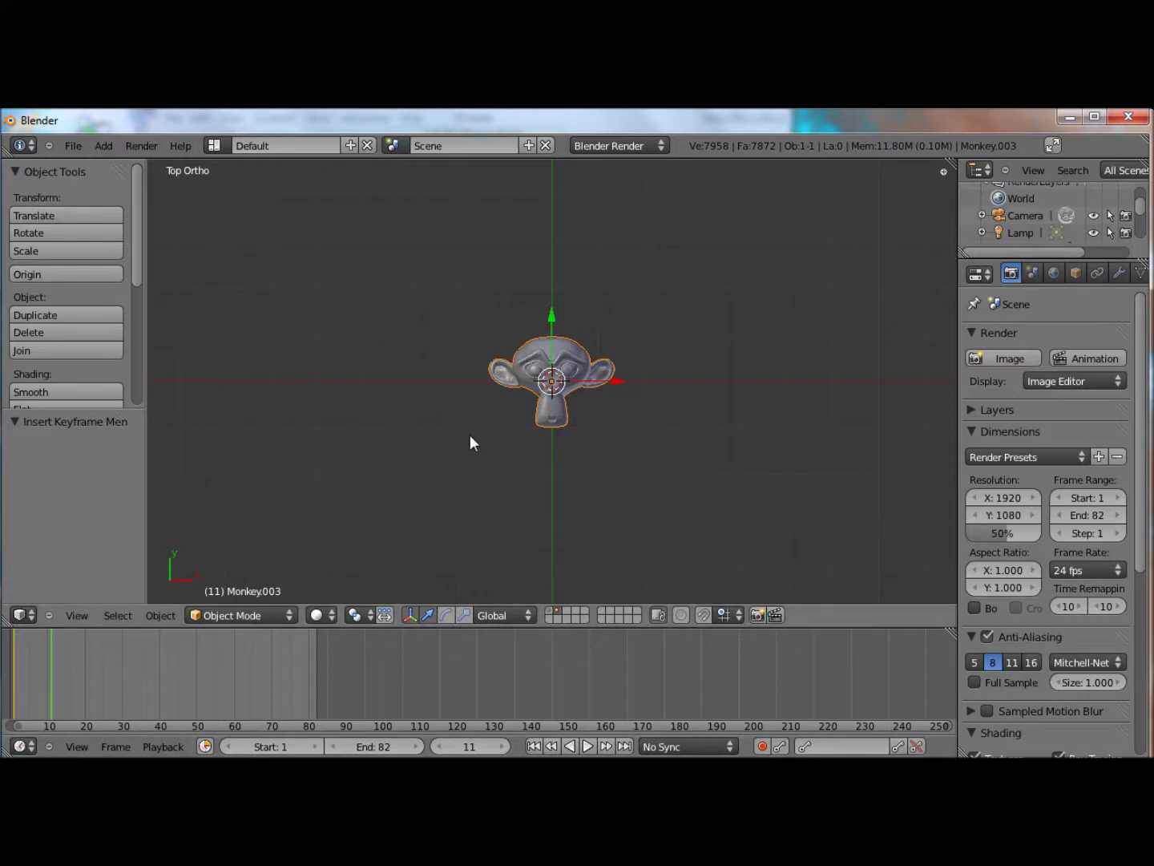
Step: Rotate the monkey 90° and insert a Rotation keyframe at frame 11
text(r90)
key(Return)
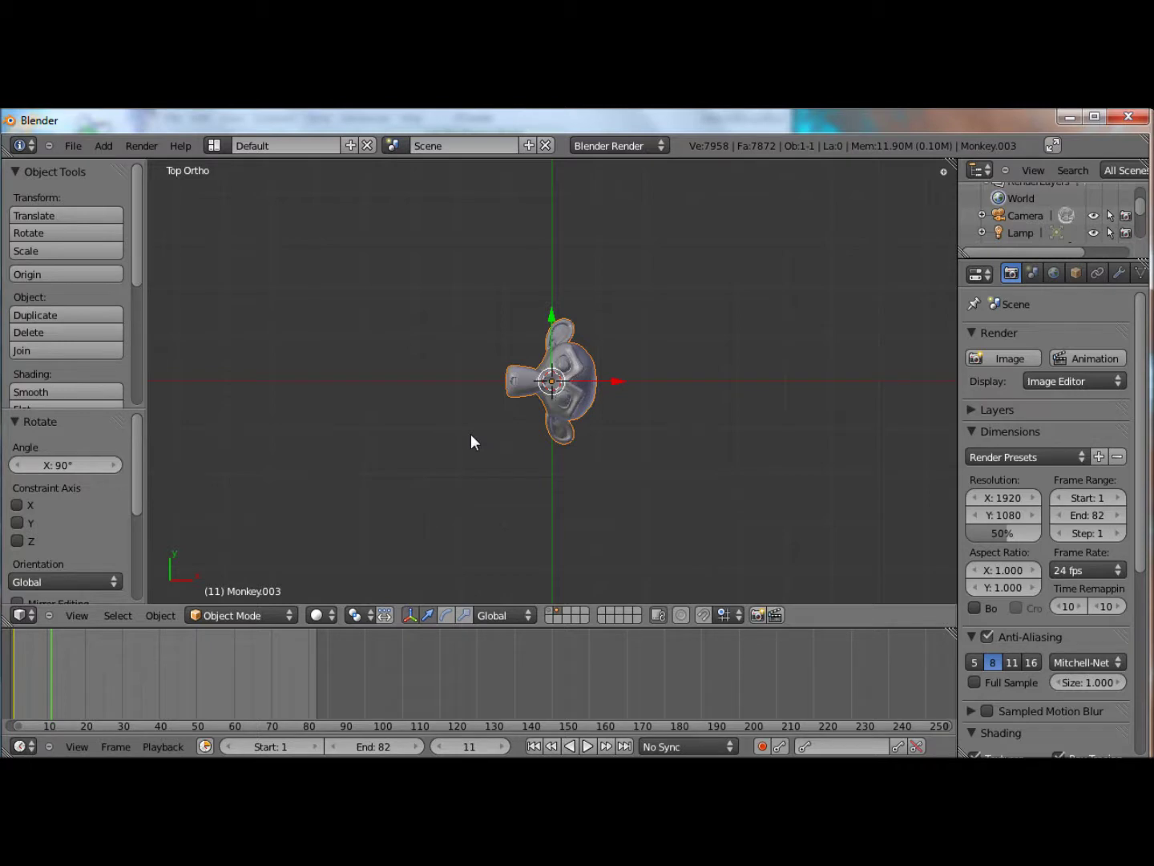
key(i)
click(470, 440)
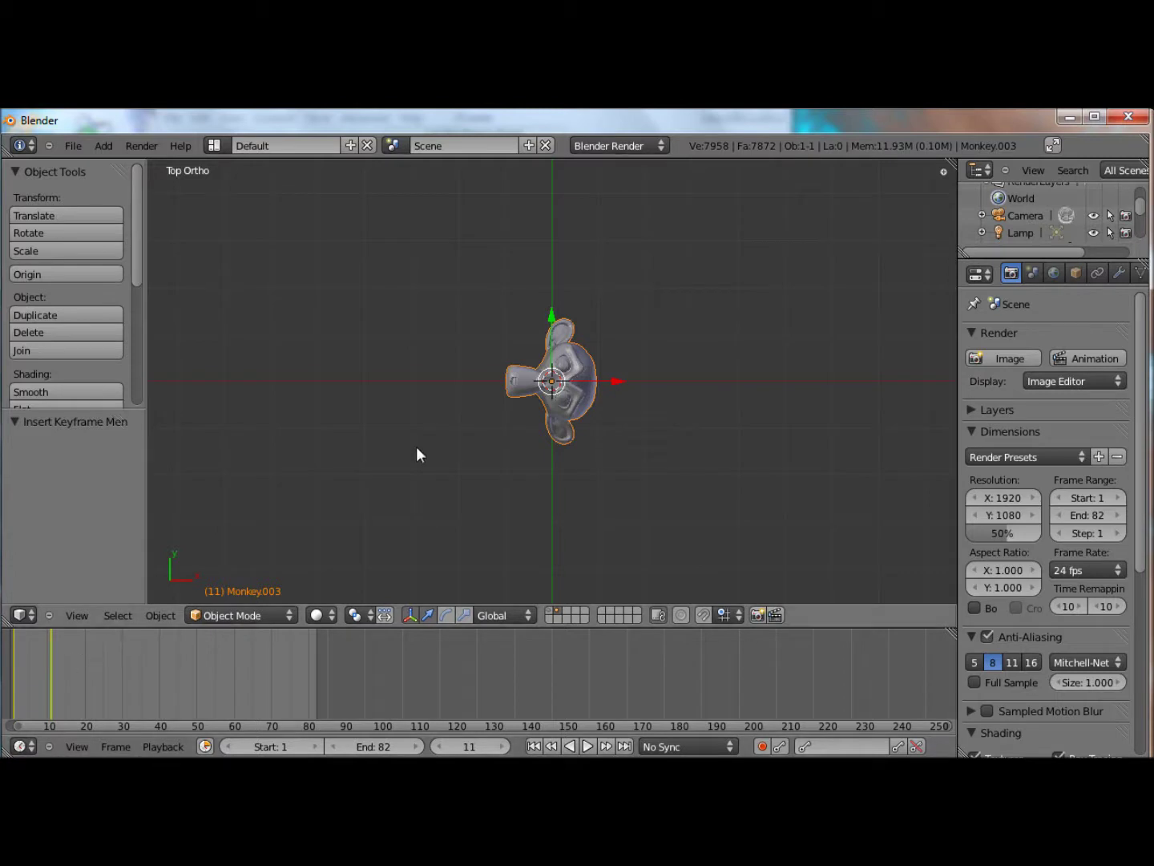
Step: At frame 21, rotate the monkey 90° about X and key its rotation
key(Up)
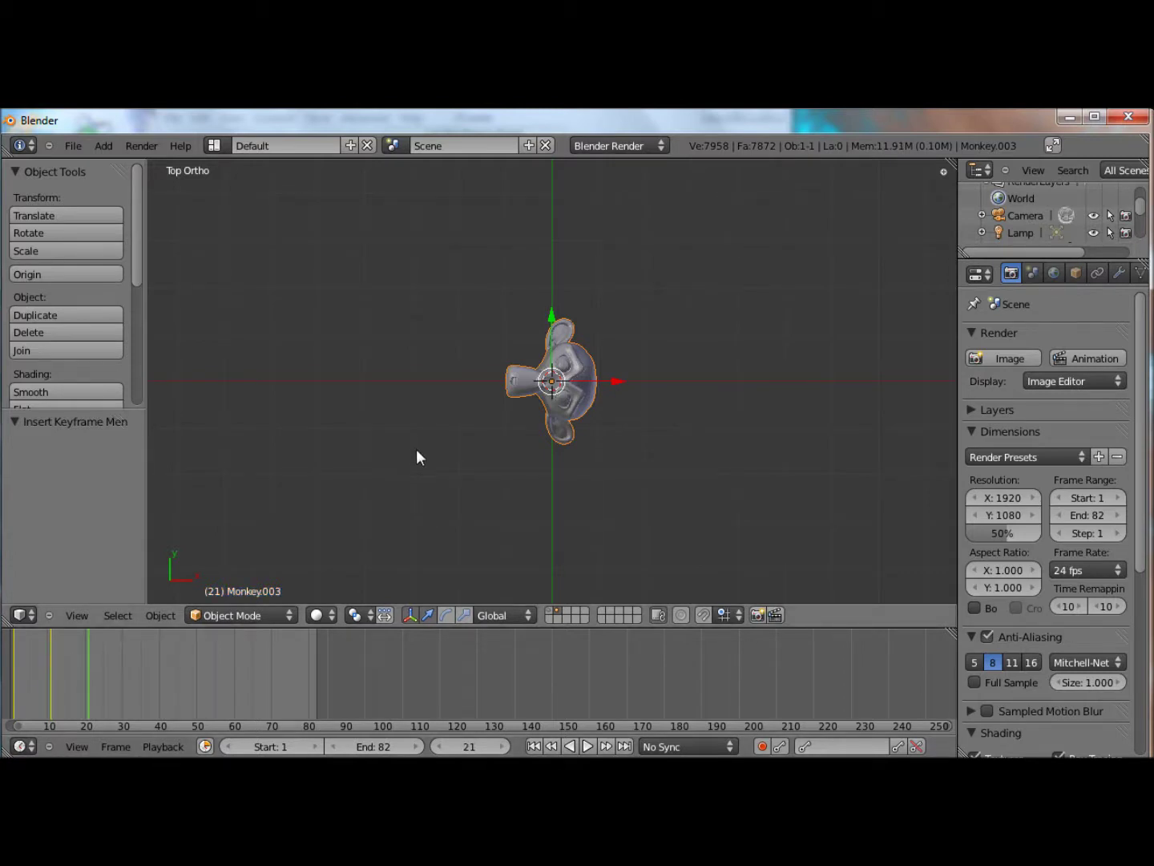
text(r)
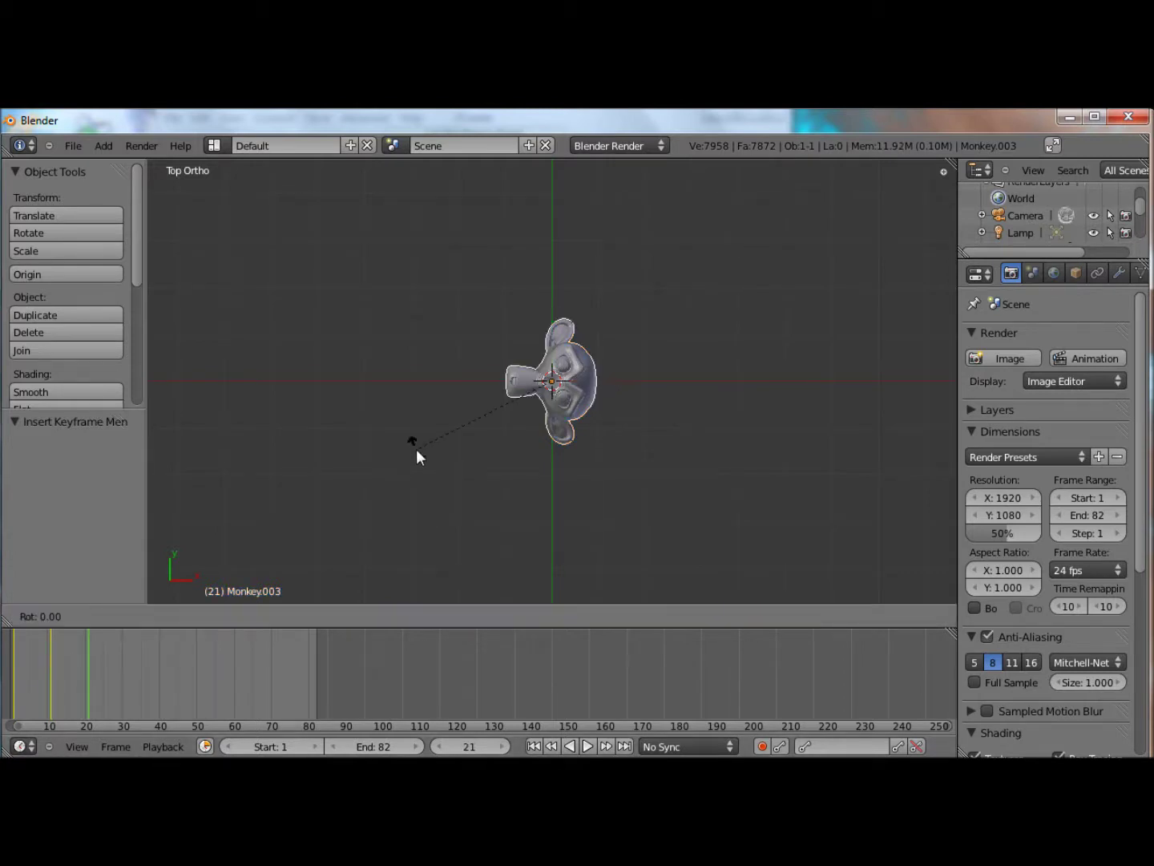
text(x90)
key(Return)
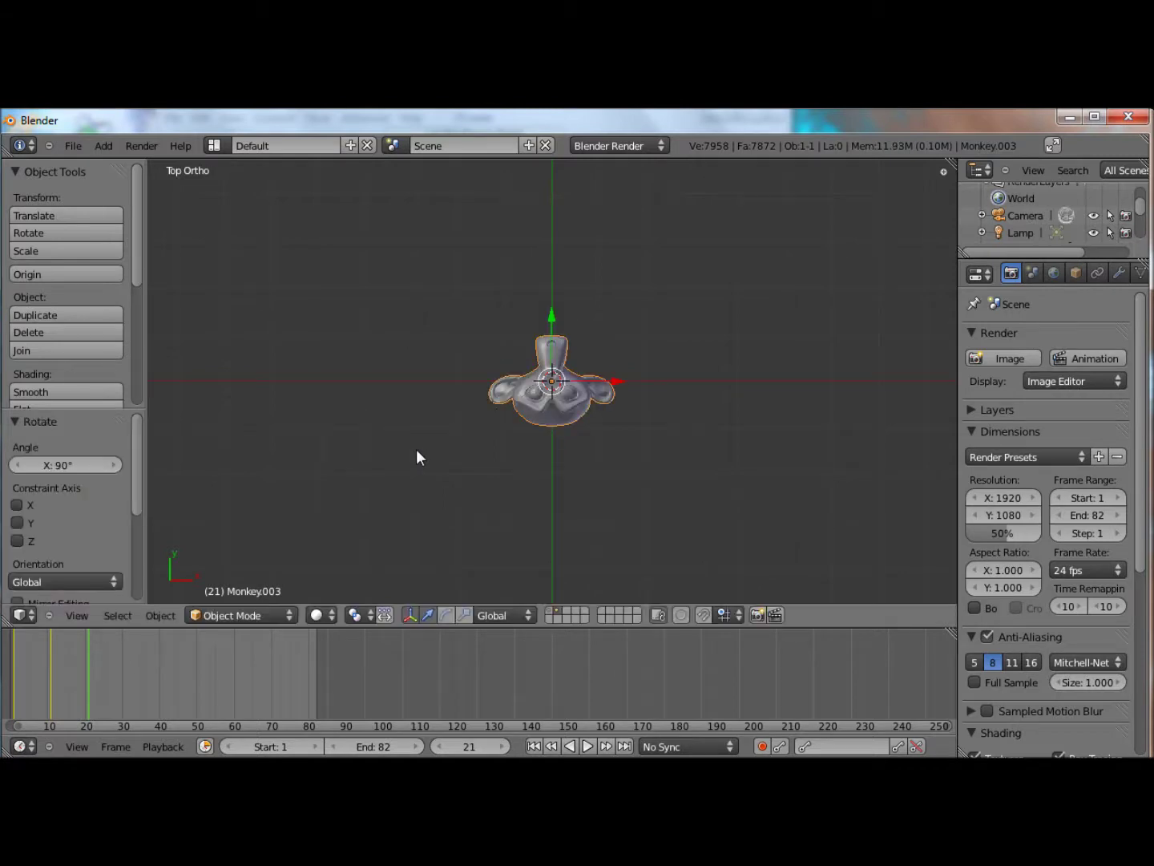
key(i)
click(416, 452)
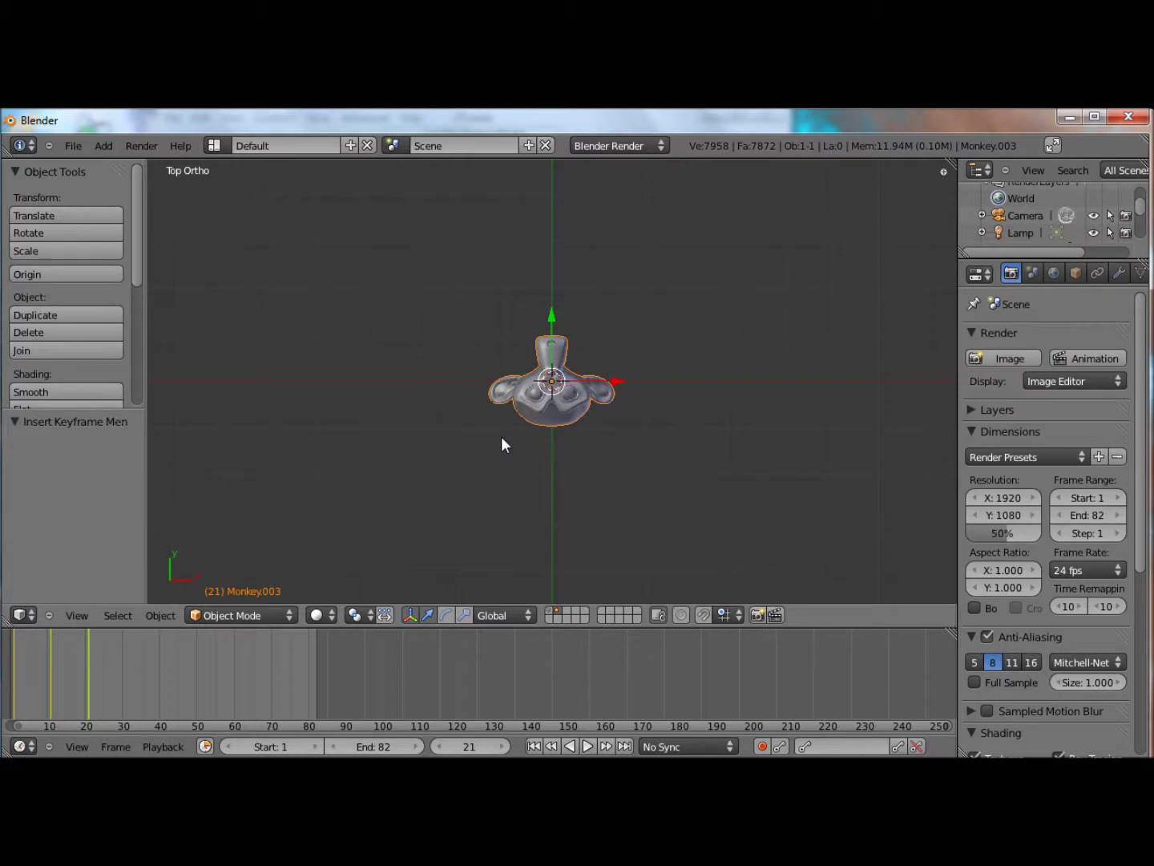
Step: At frame 31, rotate the monkey 90° about X and key its rotation
key(Up)
key(r)
key(x)
key(9)
key(0)
key(Return)
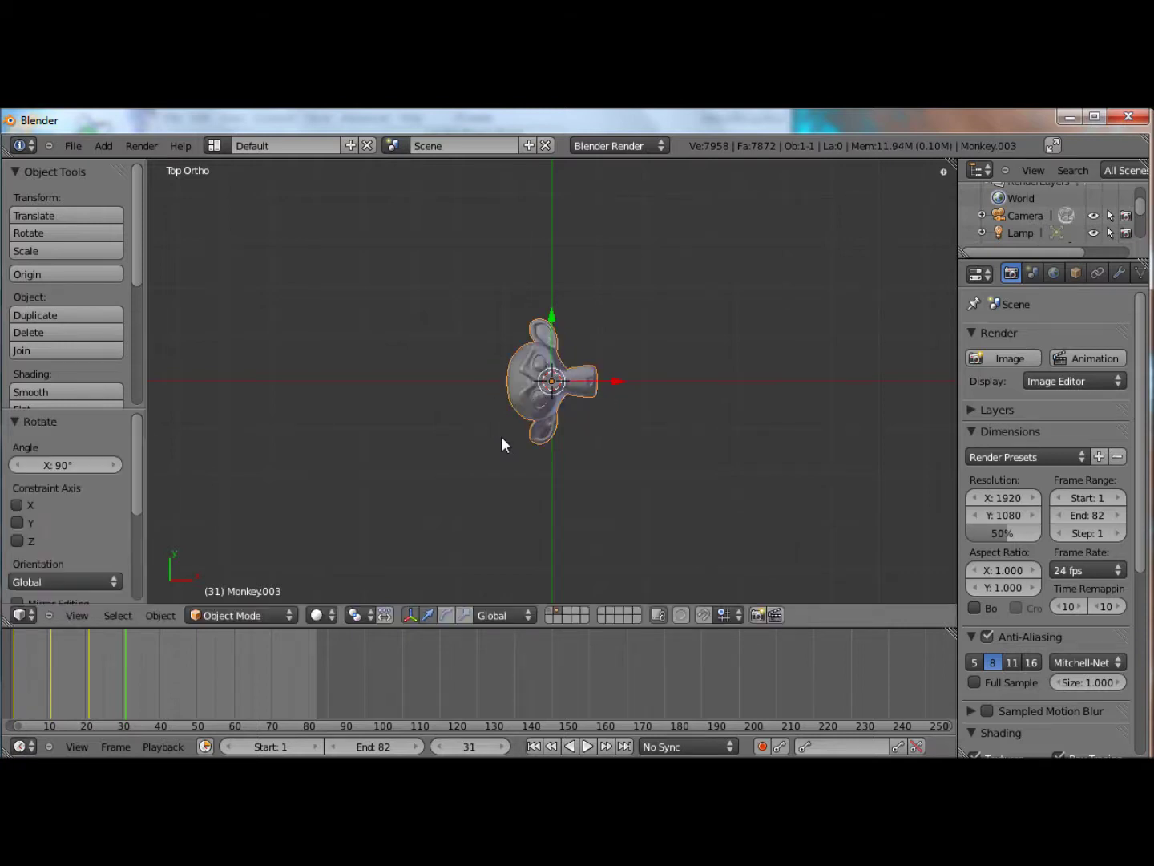
key(i)
click(502, 437)
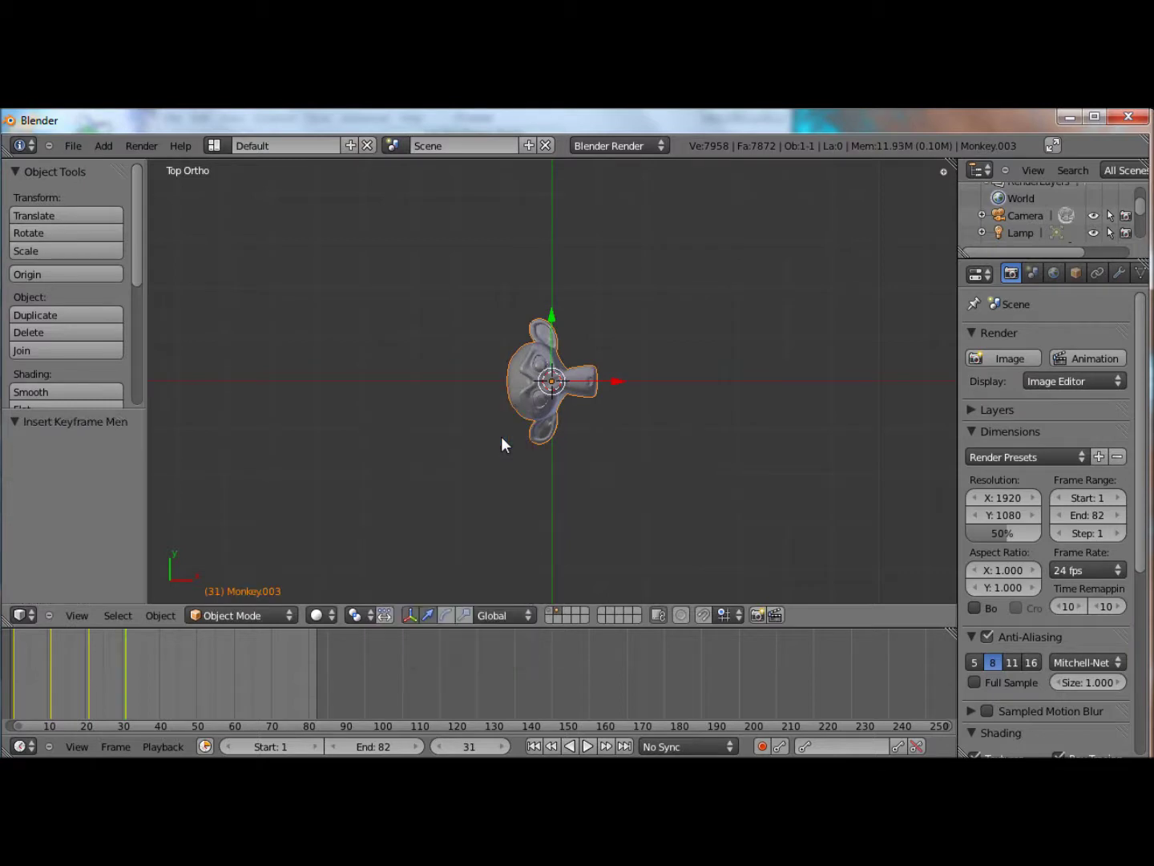
Step: At frame 41, rotate the monkey another 90° and key its rotation
key(Up)
key(r)
key(9)
key(0)
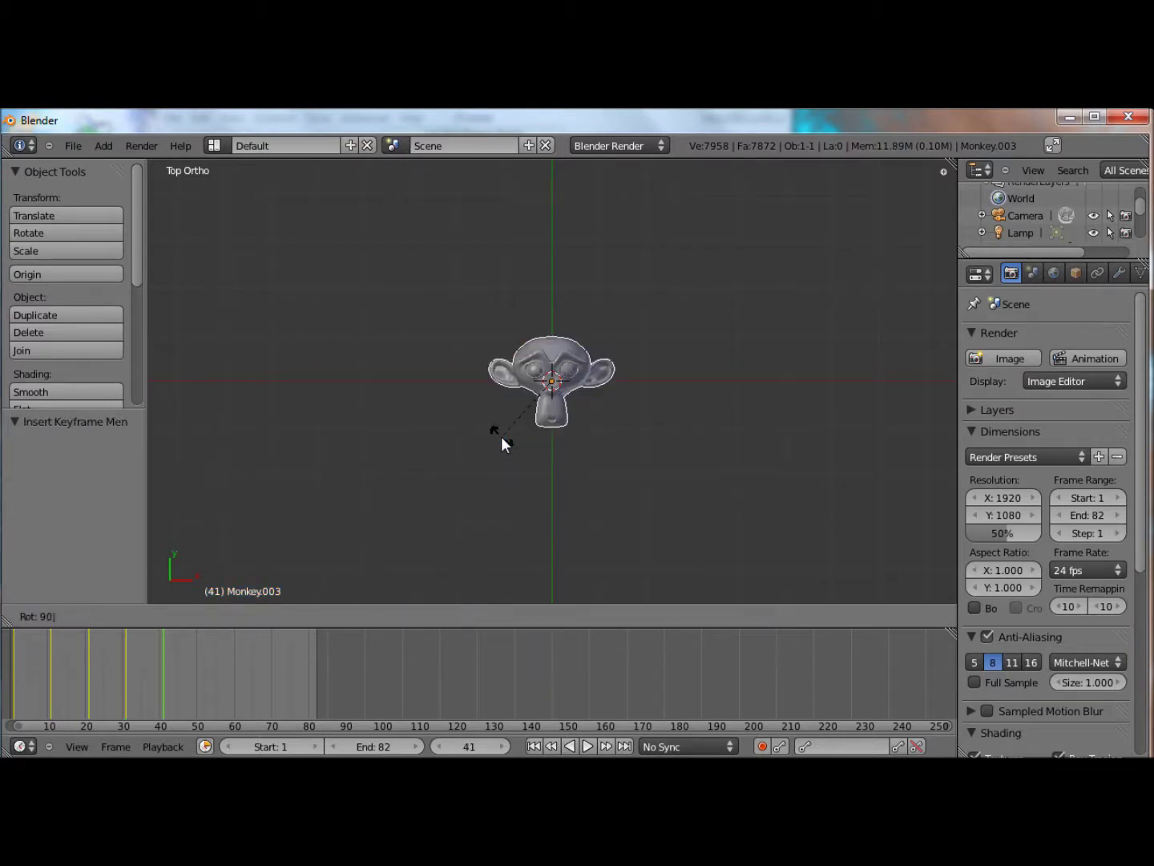
key(Return)
key(i)
click(502, 439)
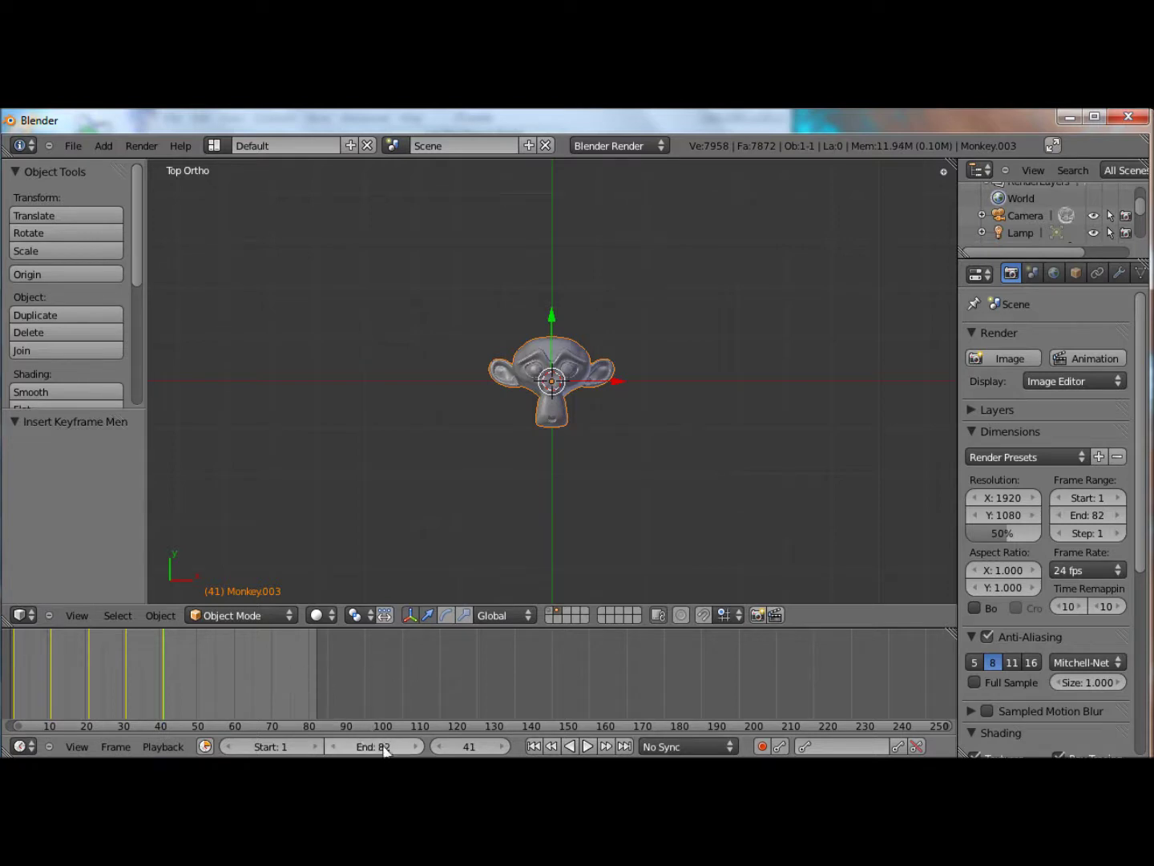
Step: Show the first layer with the three original monkeys and select the rightmost one
click(548, 611)
right_click(685, 391)
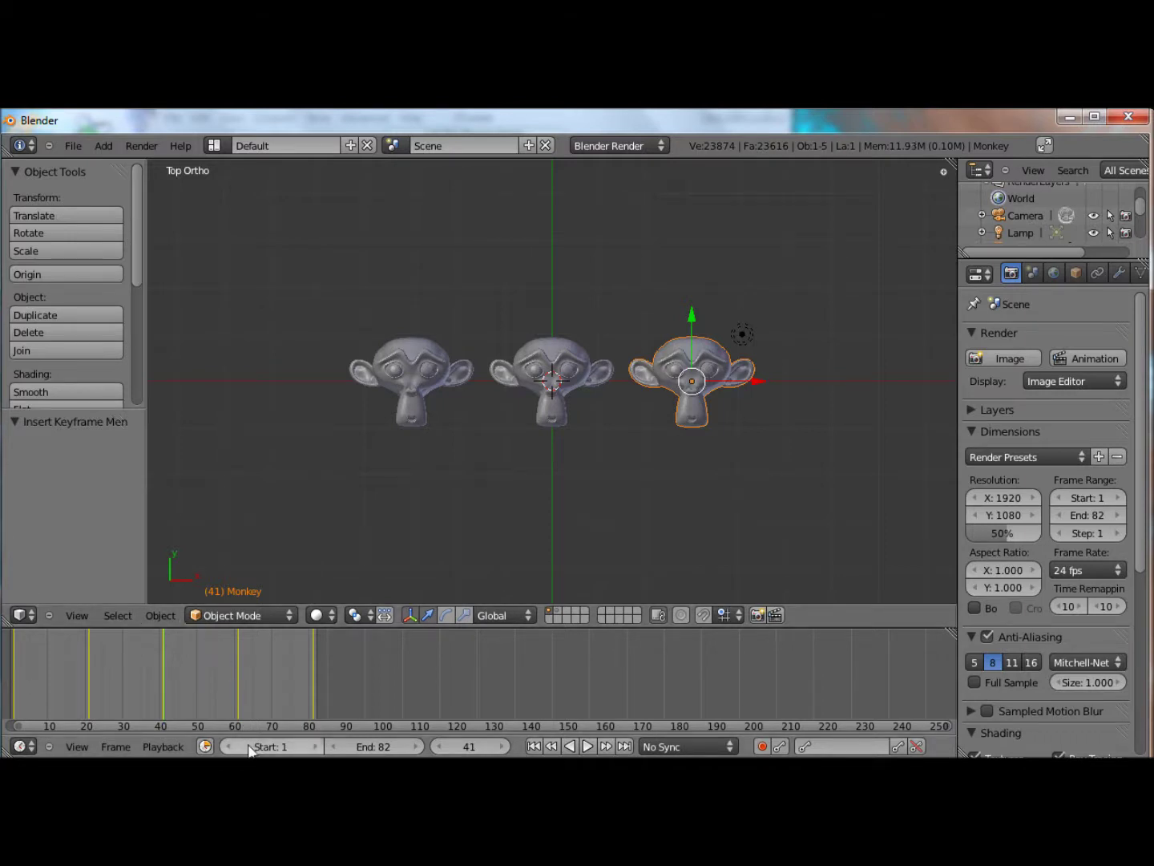
Step: Set the end frame to 250 and play the animation, then stop it
click(383, 748)
text(250)
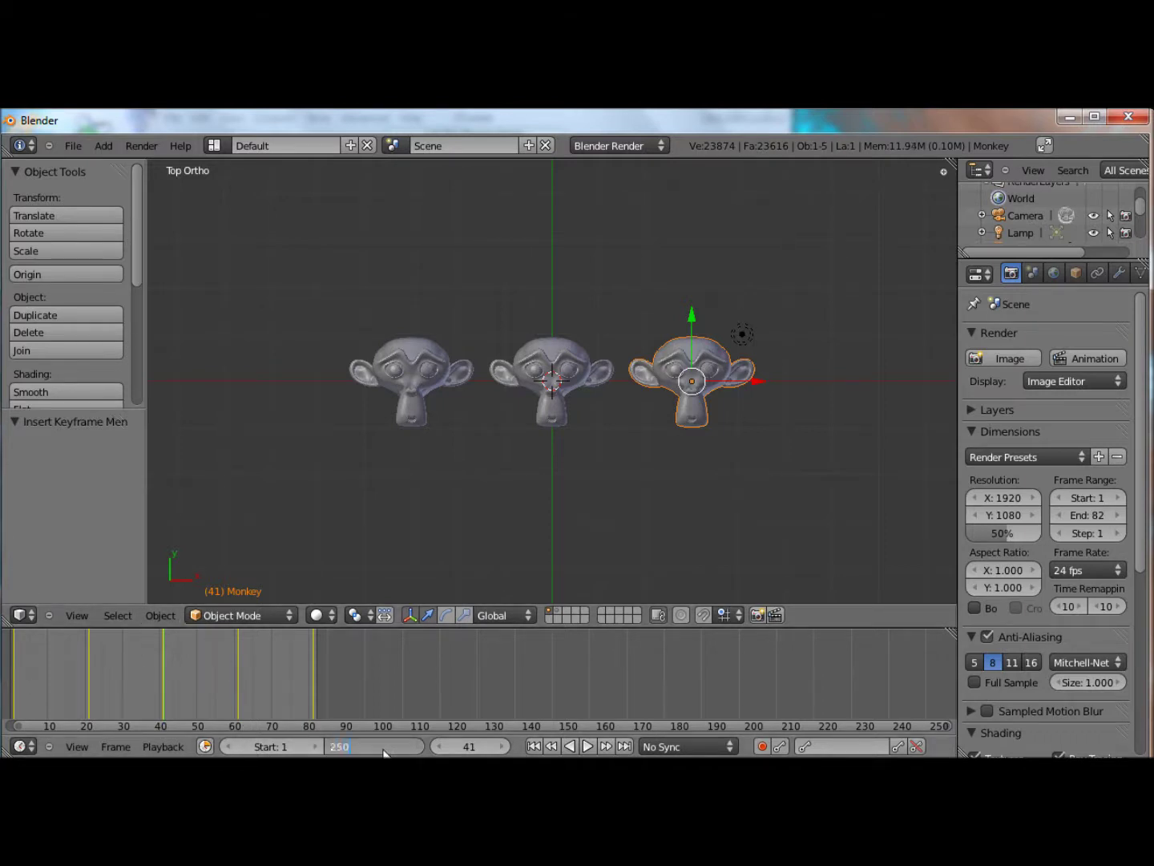
key(Return)
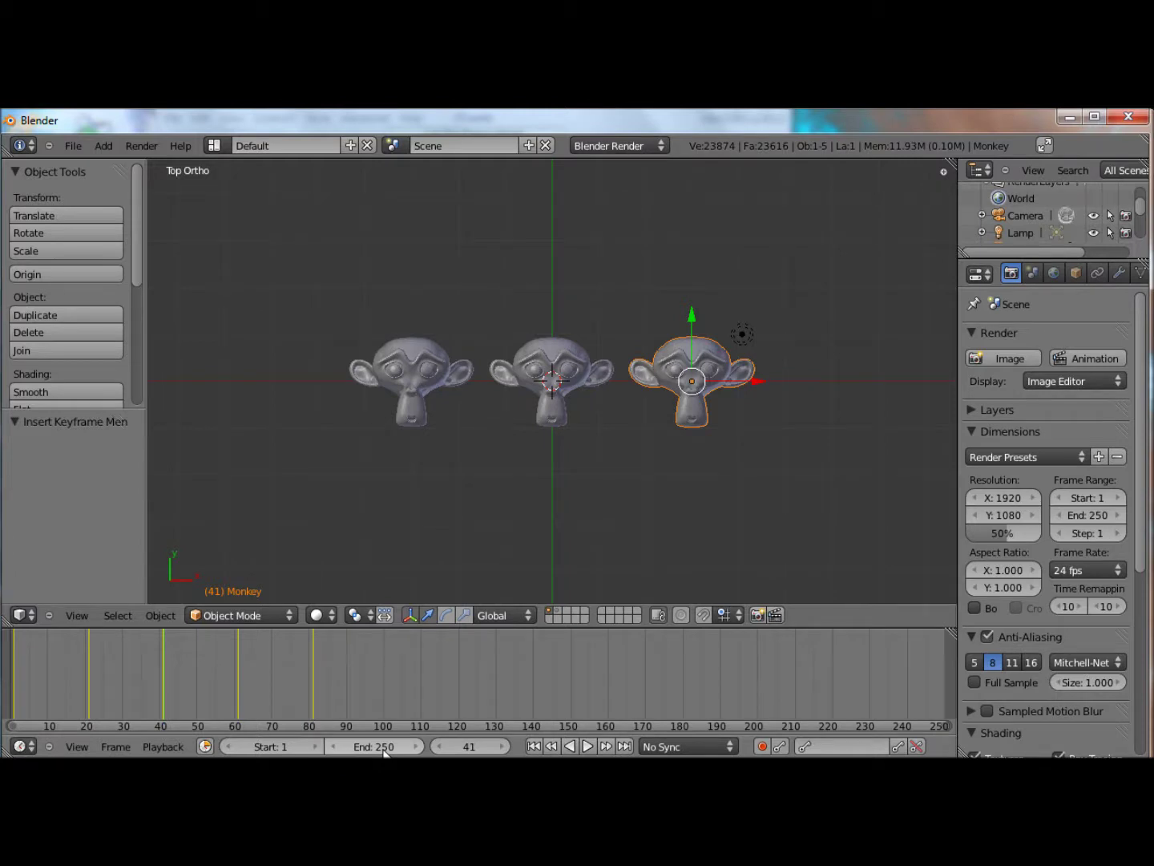
key(alt+a)
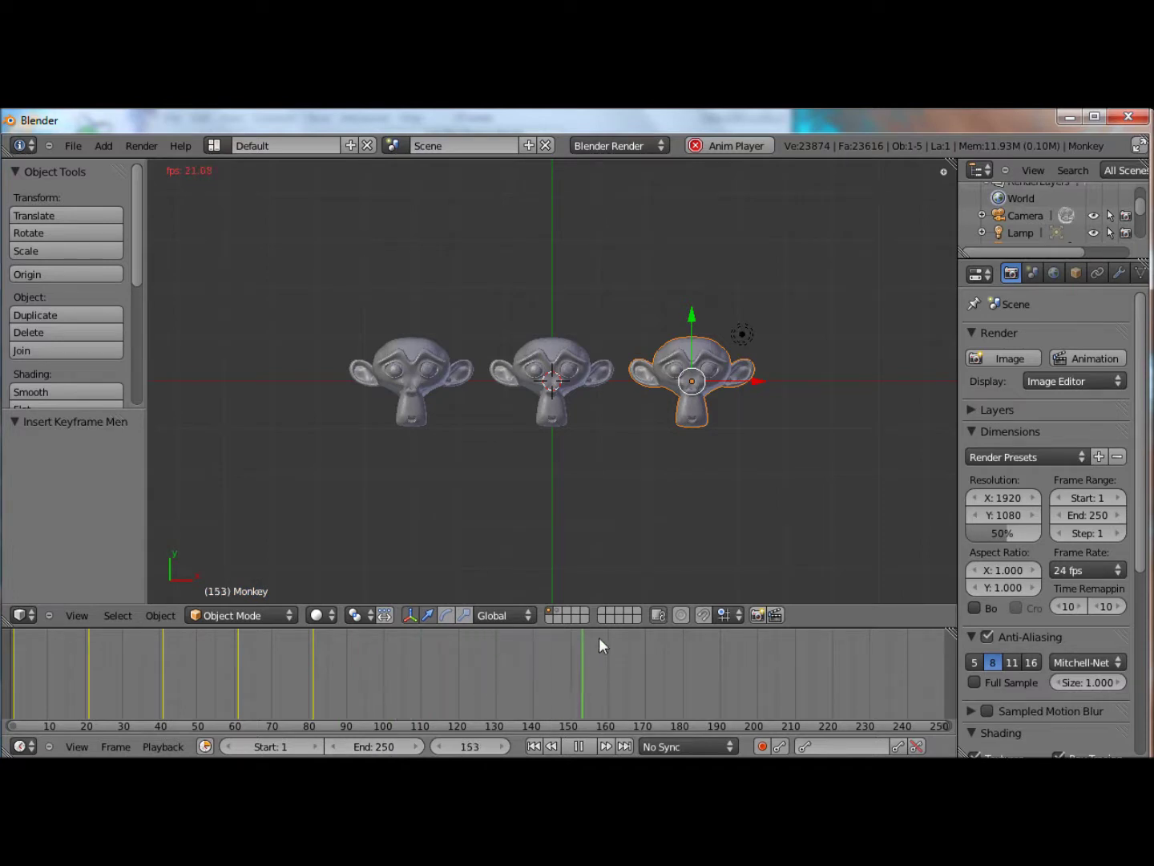
key(Escape)
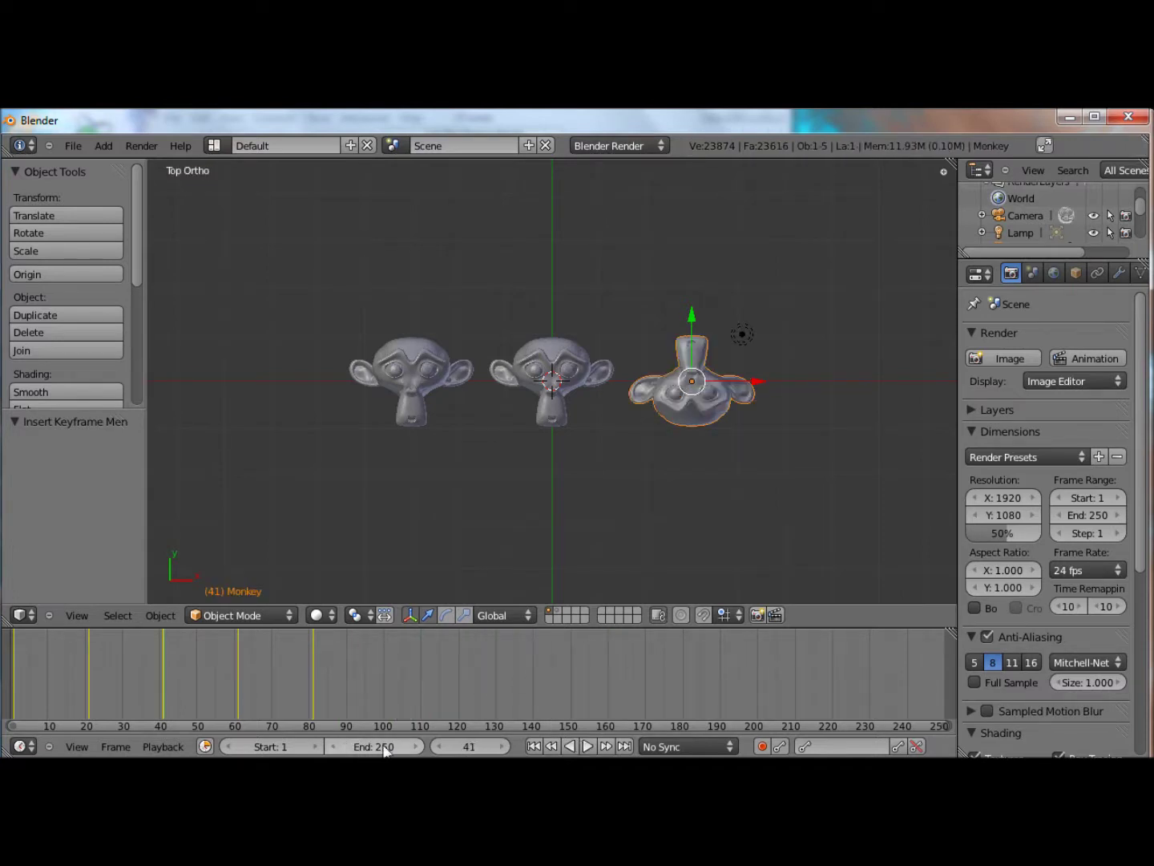
Step: Reset the end frame to 82 and play the animation again
click(385, 748)
text(82)
key(Return)
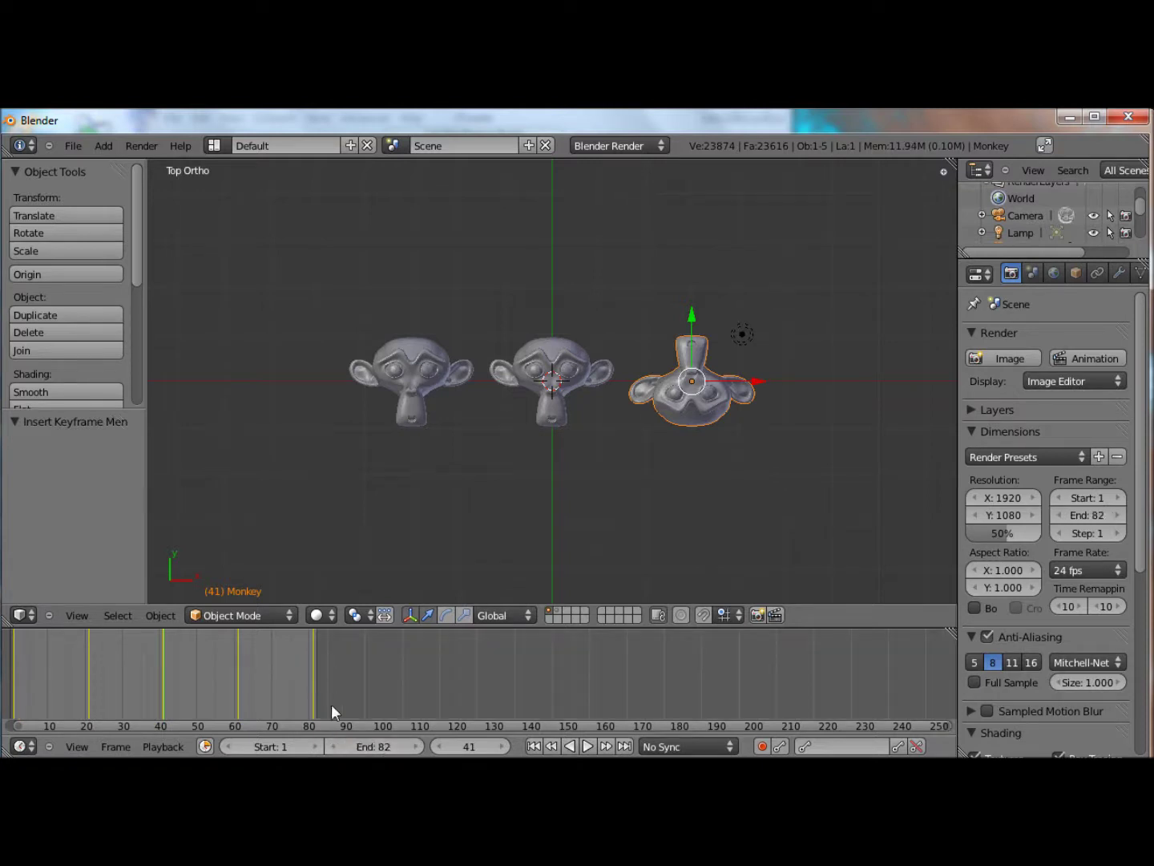
key(alt+a)
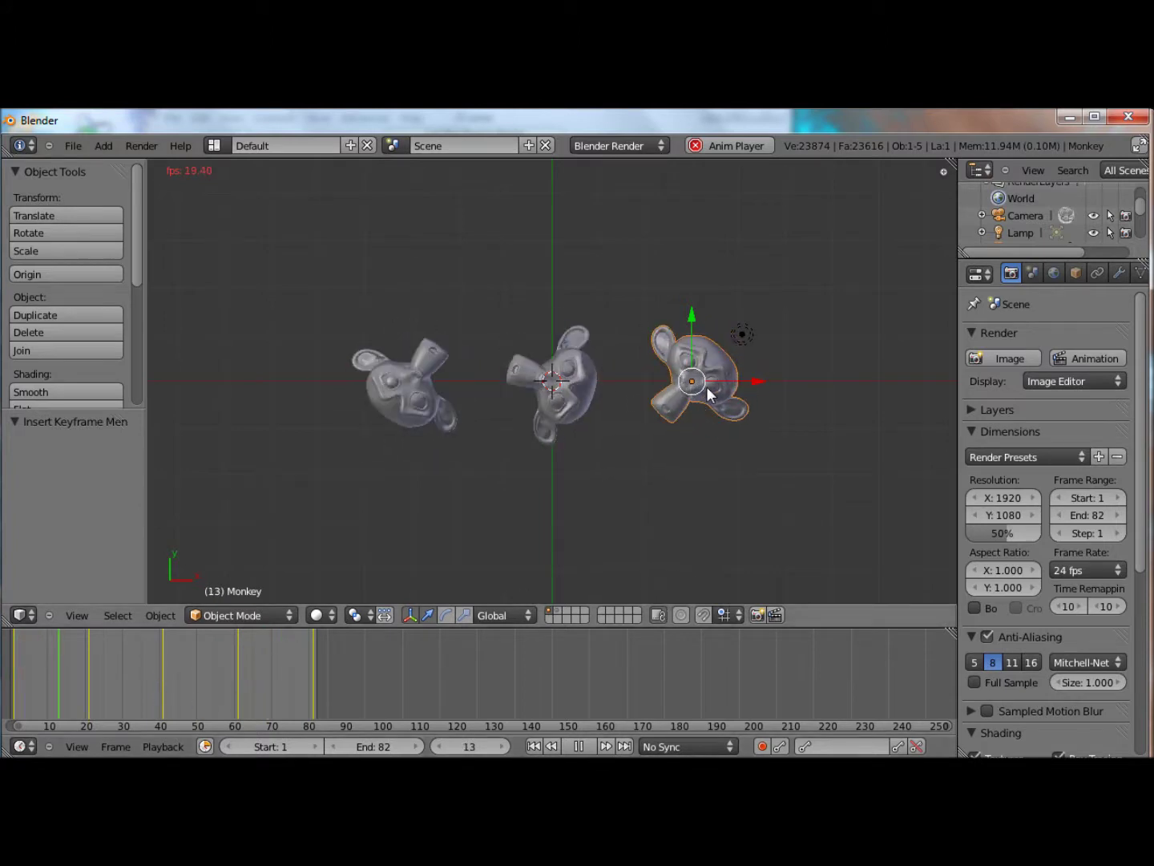
Step: Return to Monkey.003's layer, select it, and stop playback at frame 41
click(559, 614)
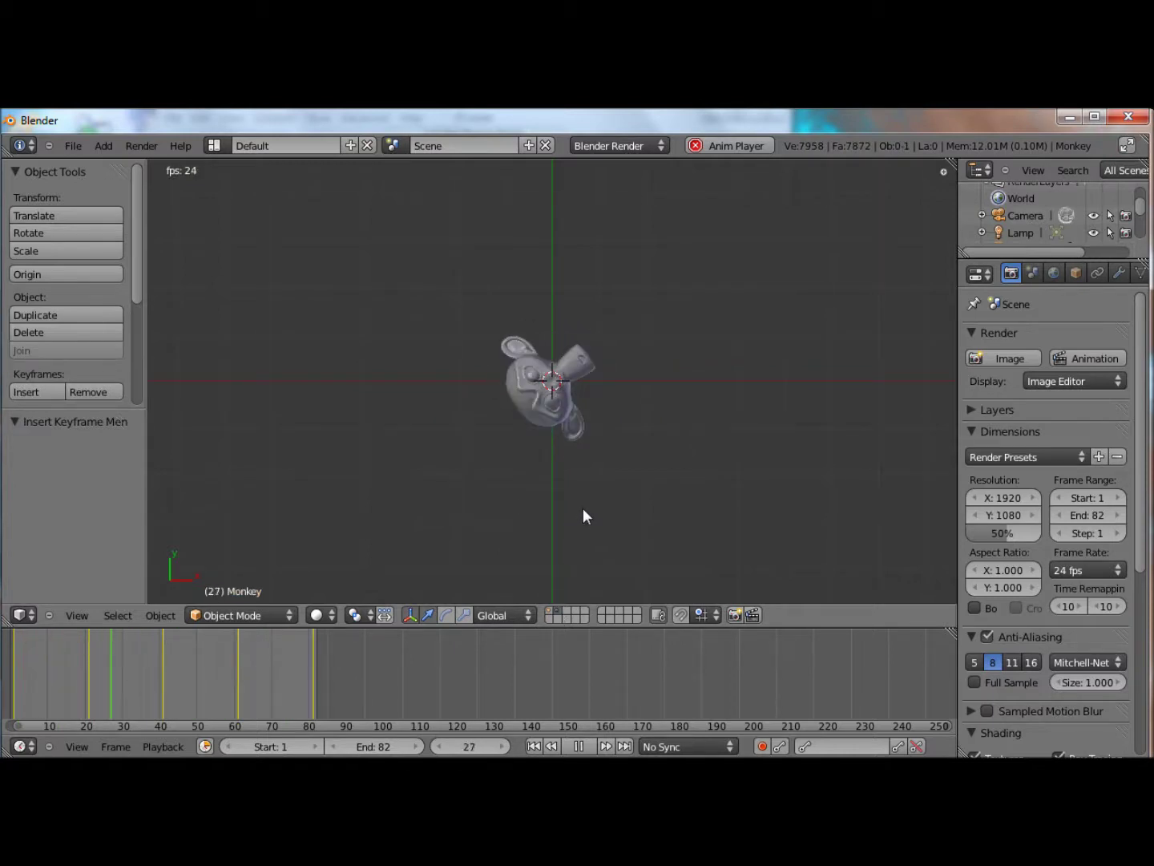
right_click(562, 385)
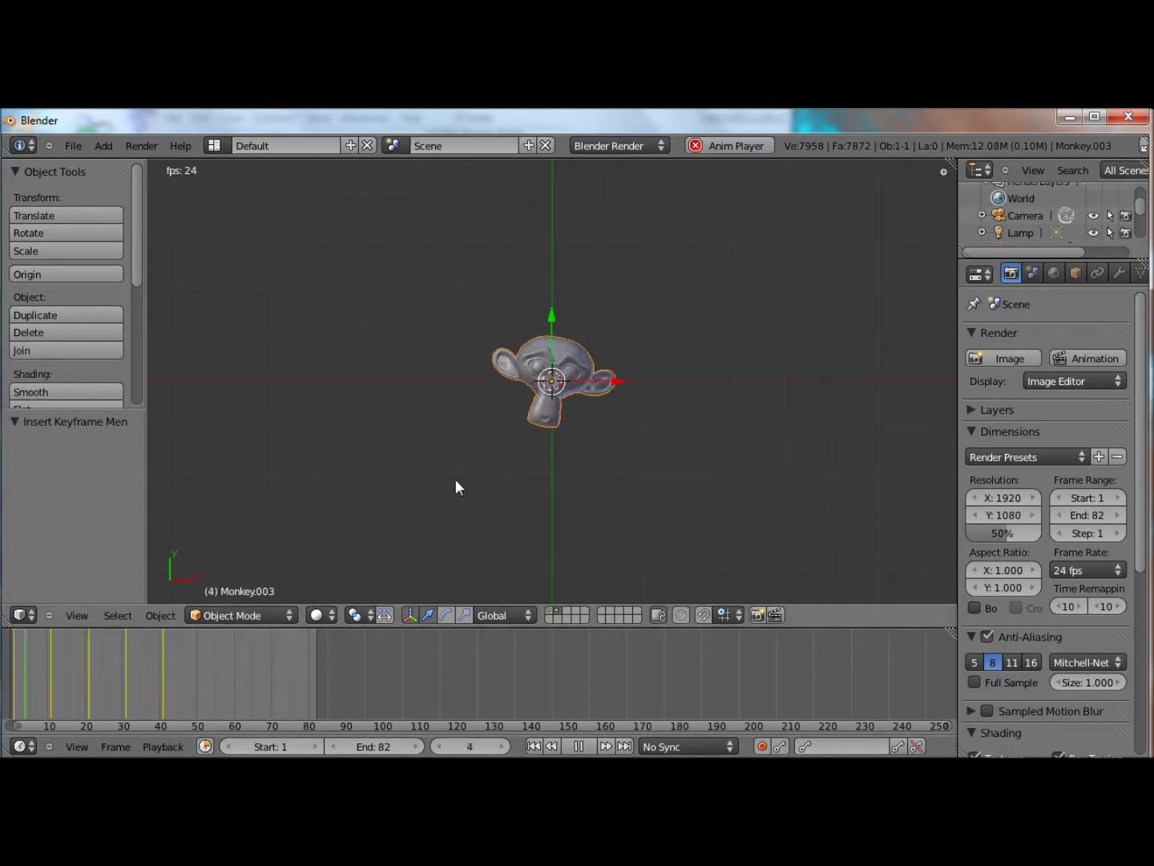
key(Escape)
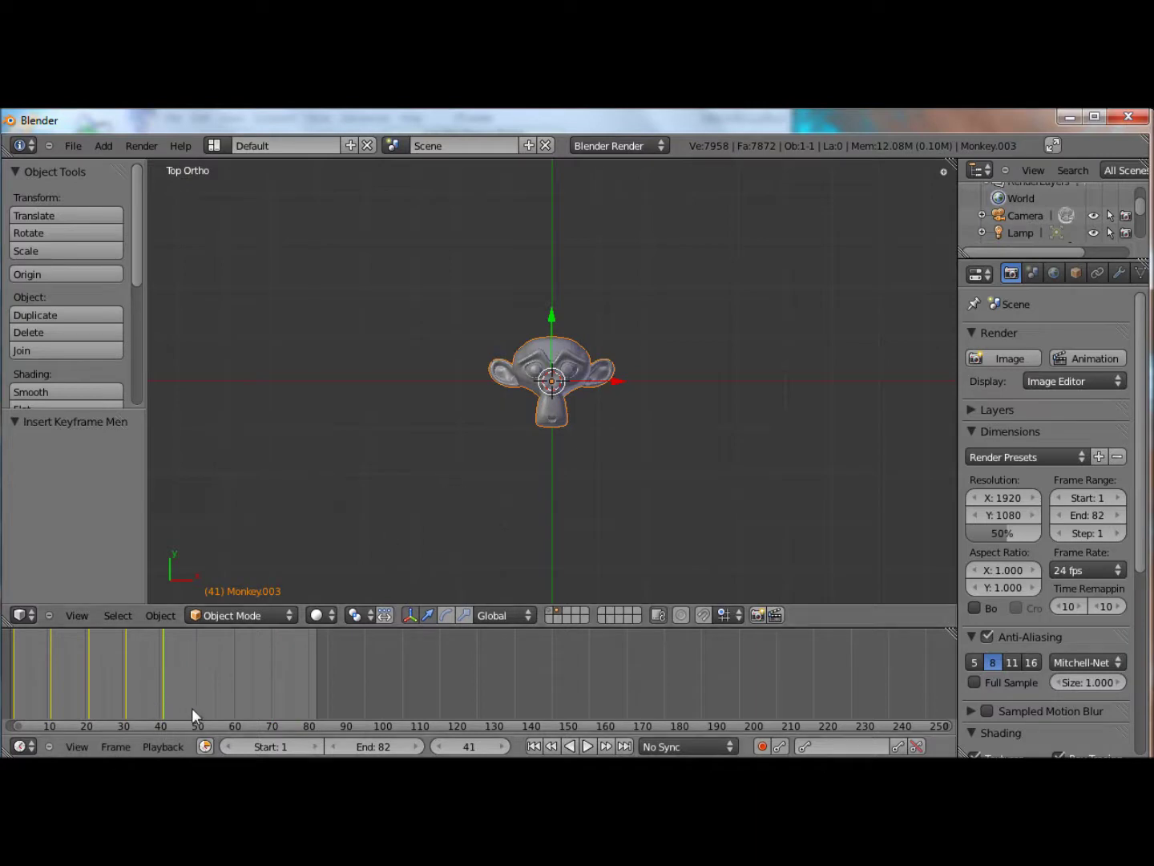
Step: At frame 51, rotate the monkey 90° about X and key its rotation
click(201, 681)
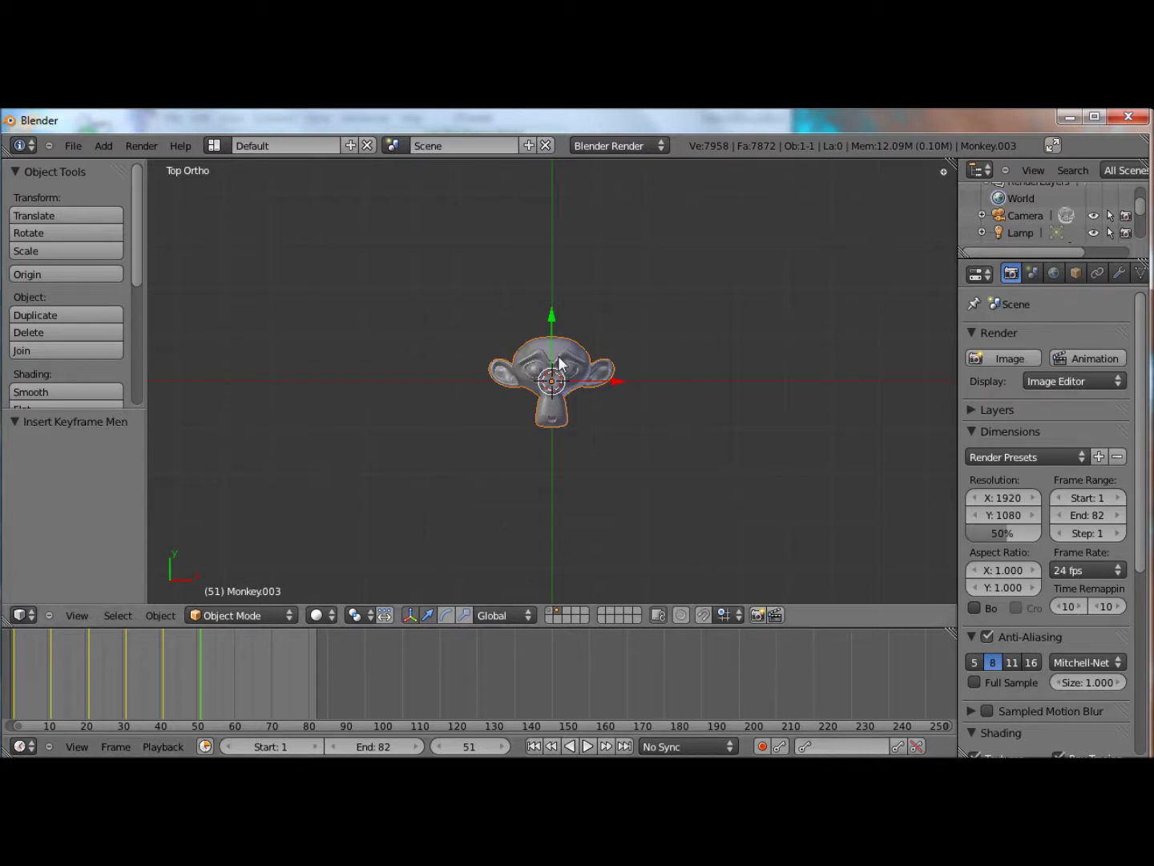
text(rx90)
key(Return)
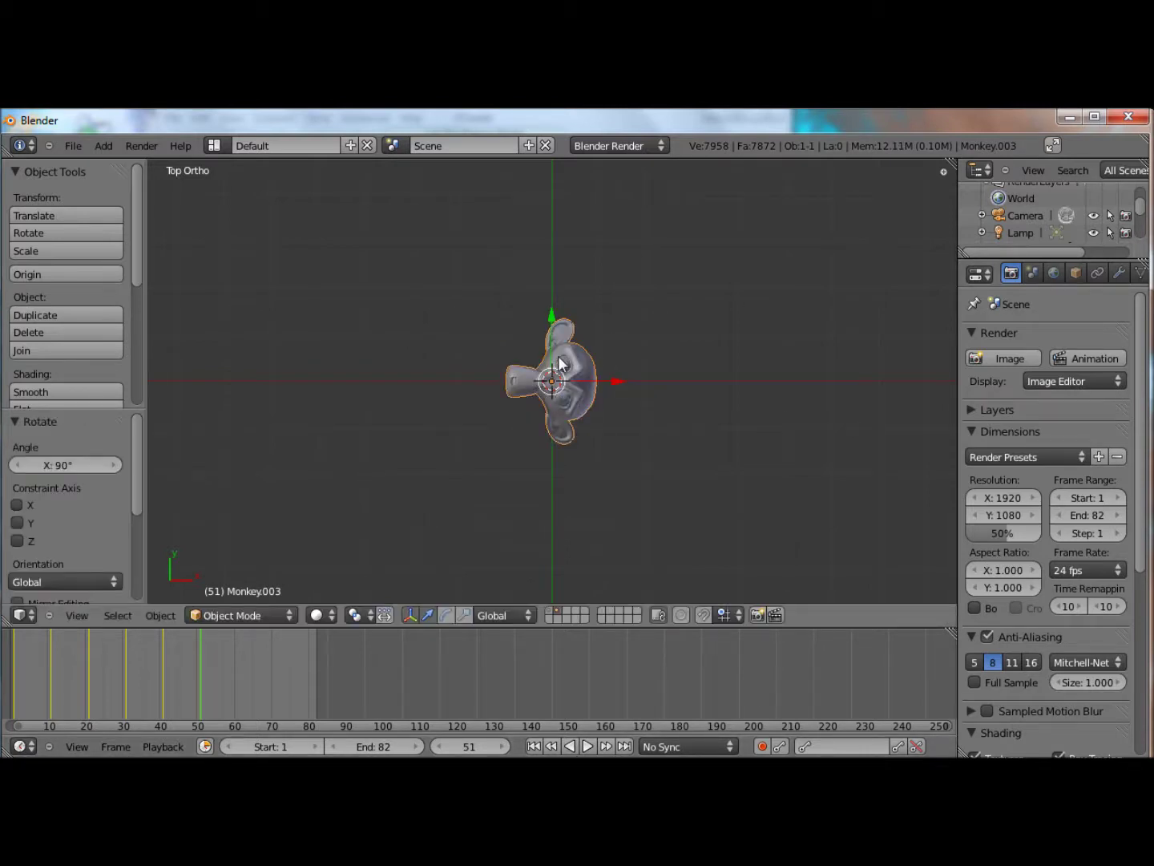
key(i)
click(558, 359)
Step: At frame 61, rotate the monkey 90° and key its rotation
key(Up)
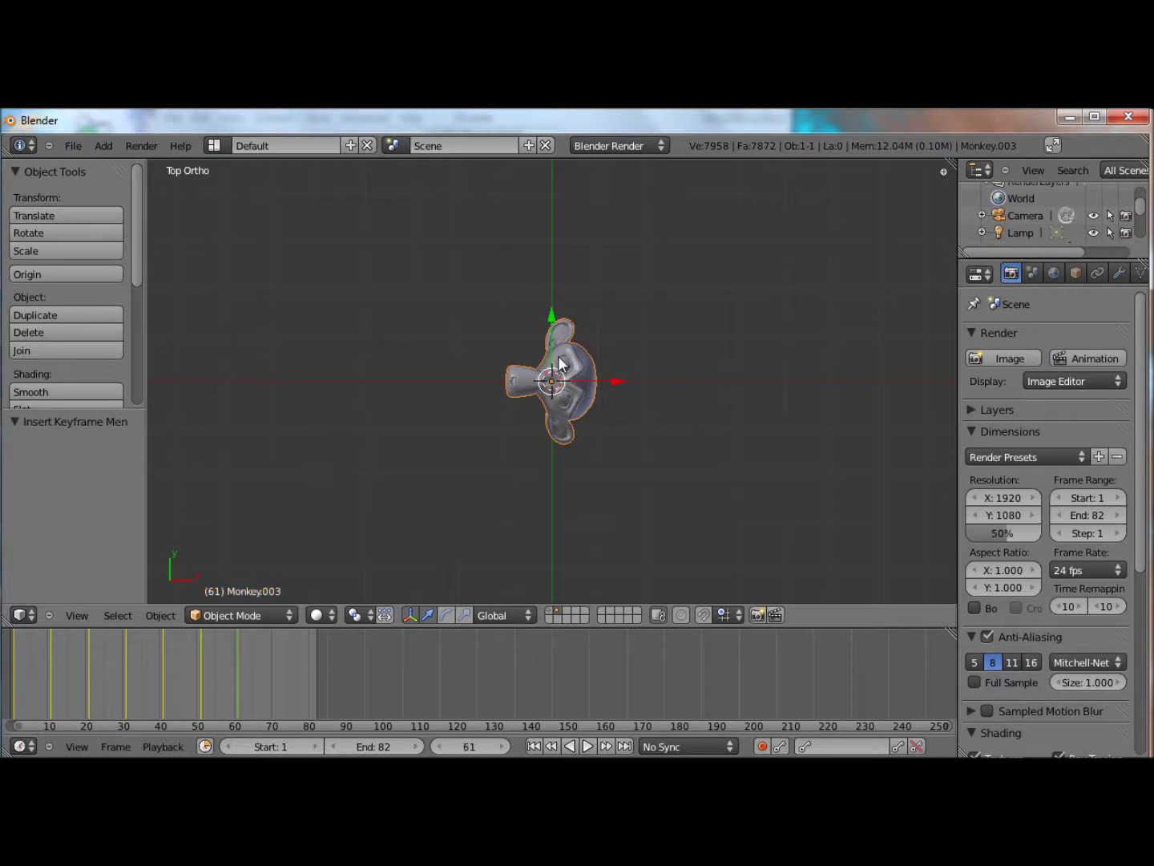
text(r90)
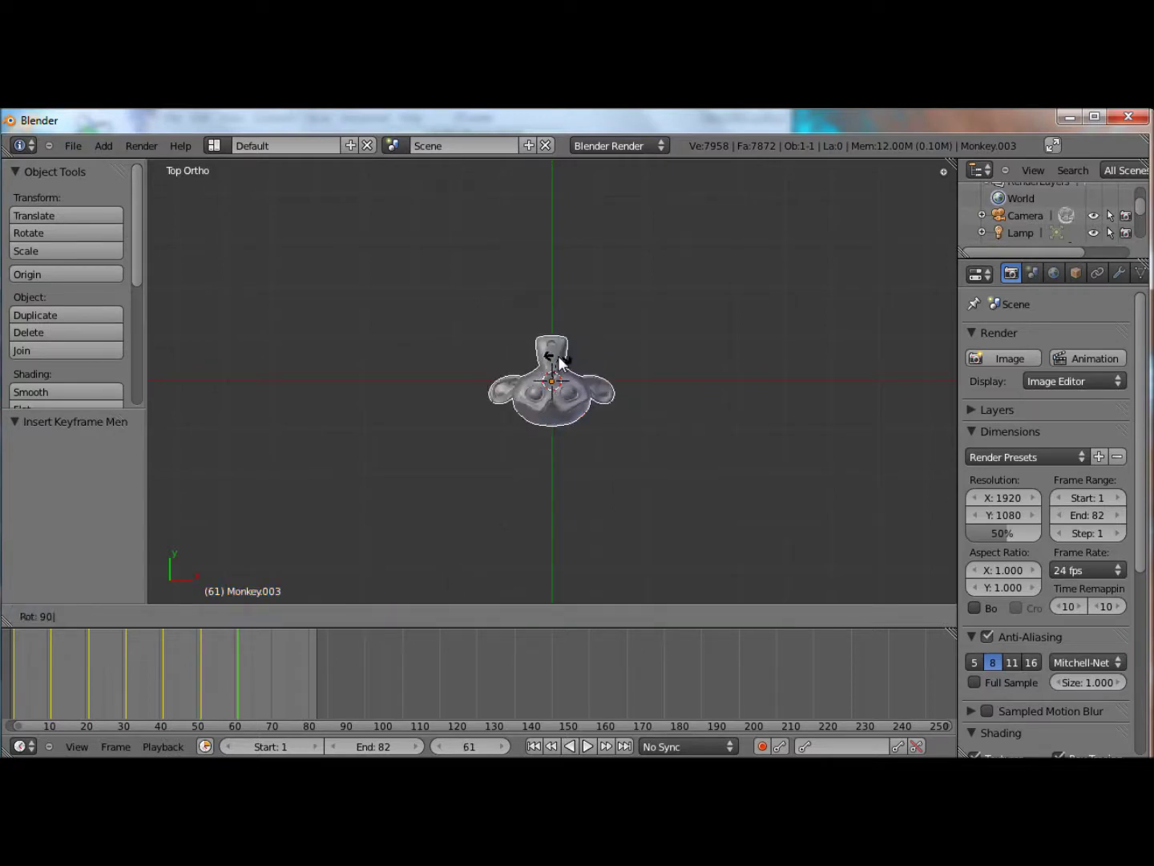
key(Return)
key(i)
click(559, 358)
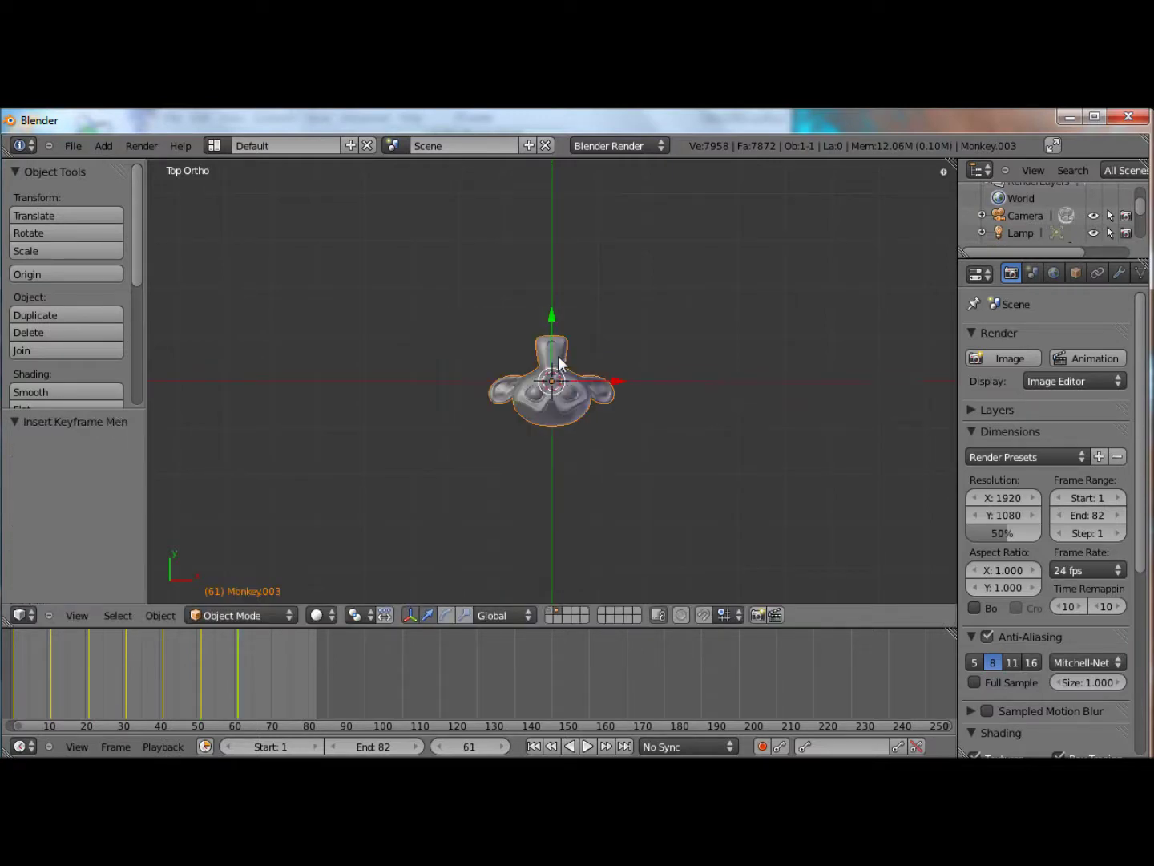
Step: At frame 71, rotate the monkey 90° and key its rotation, cancelling an extra rotation
key(Up)
text(r)
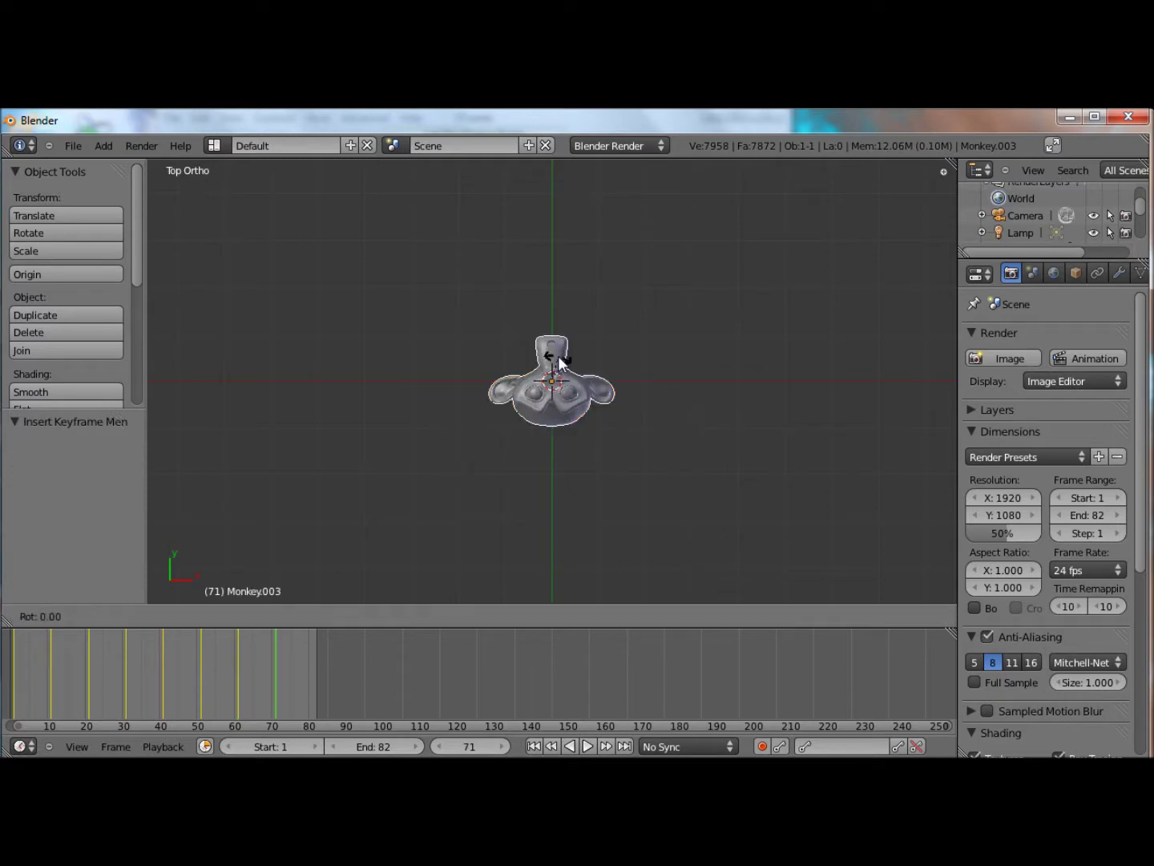
text(90)
key(Return)
key(i)
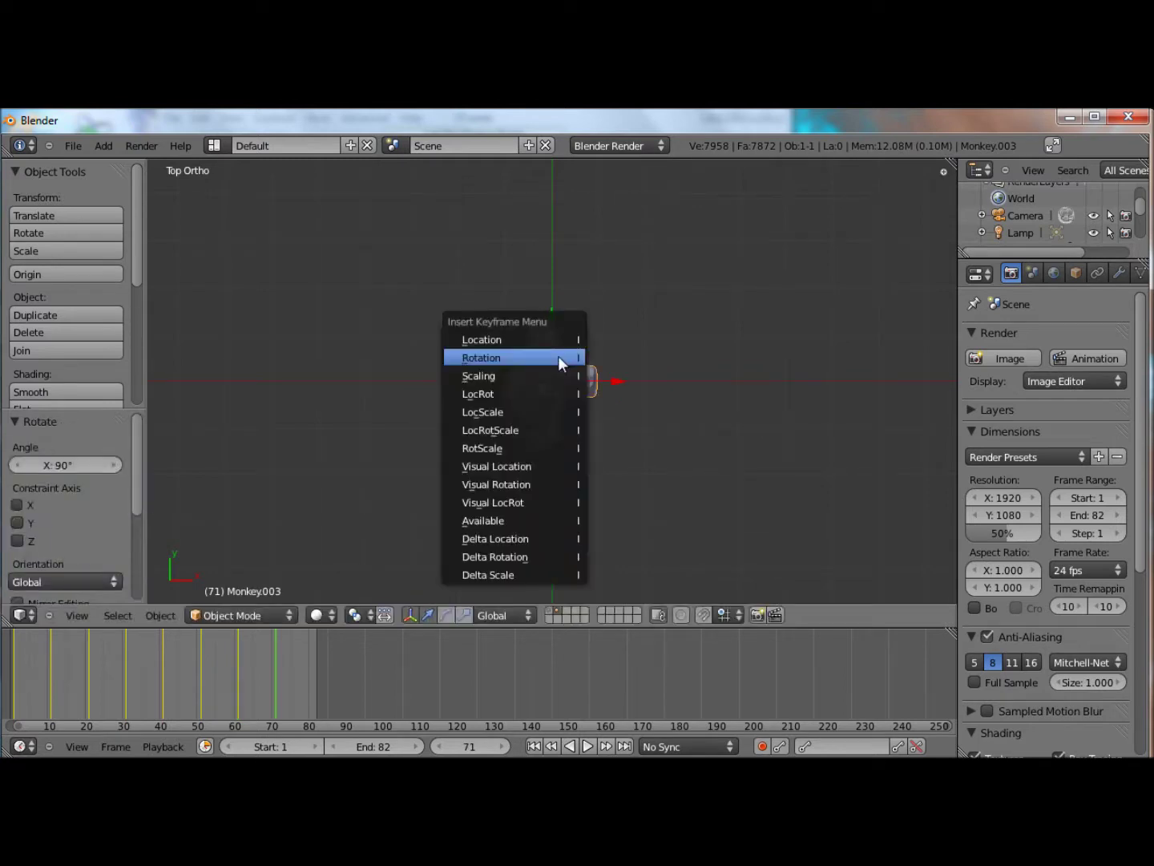
click(559, 358)
key(r)
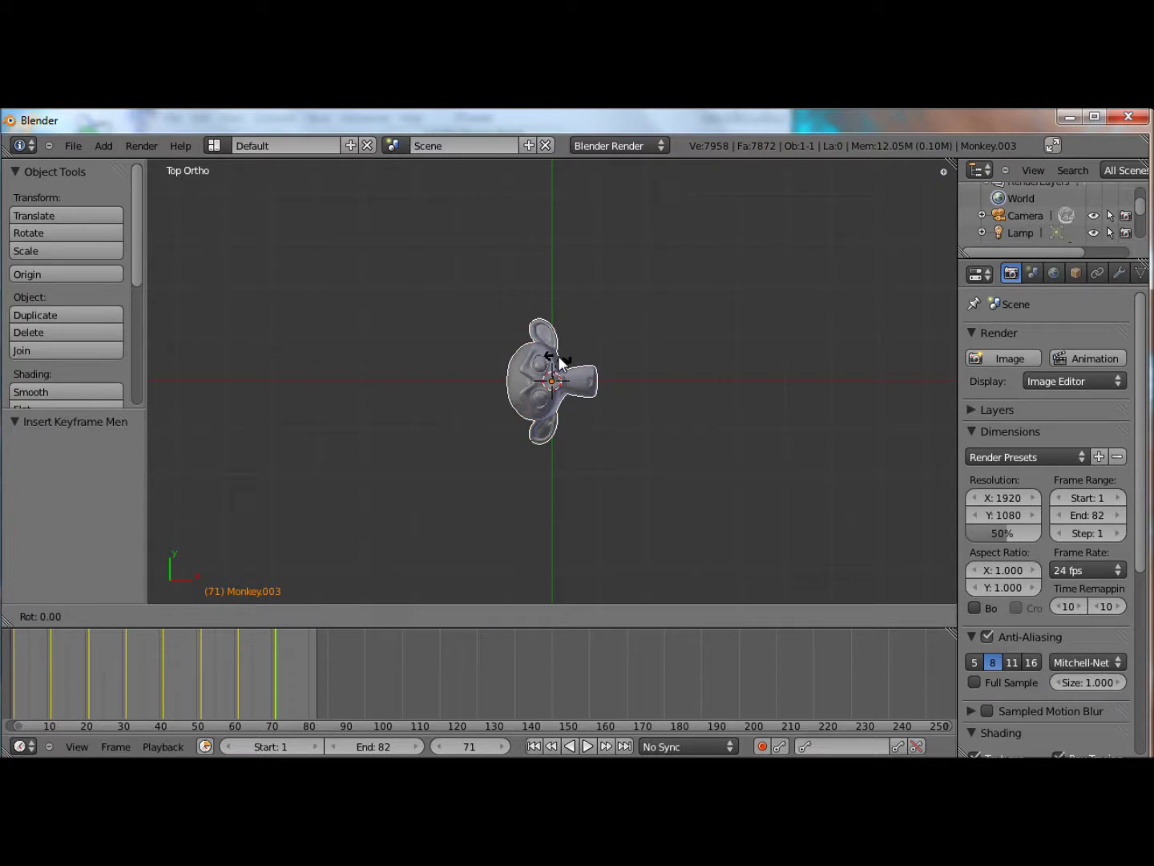
key(Escape)
Step: At frame 81, rotate the monkey 90° about X, key its rotation, and play the animation
key(Up)
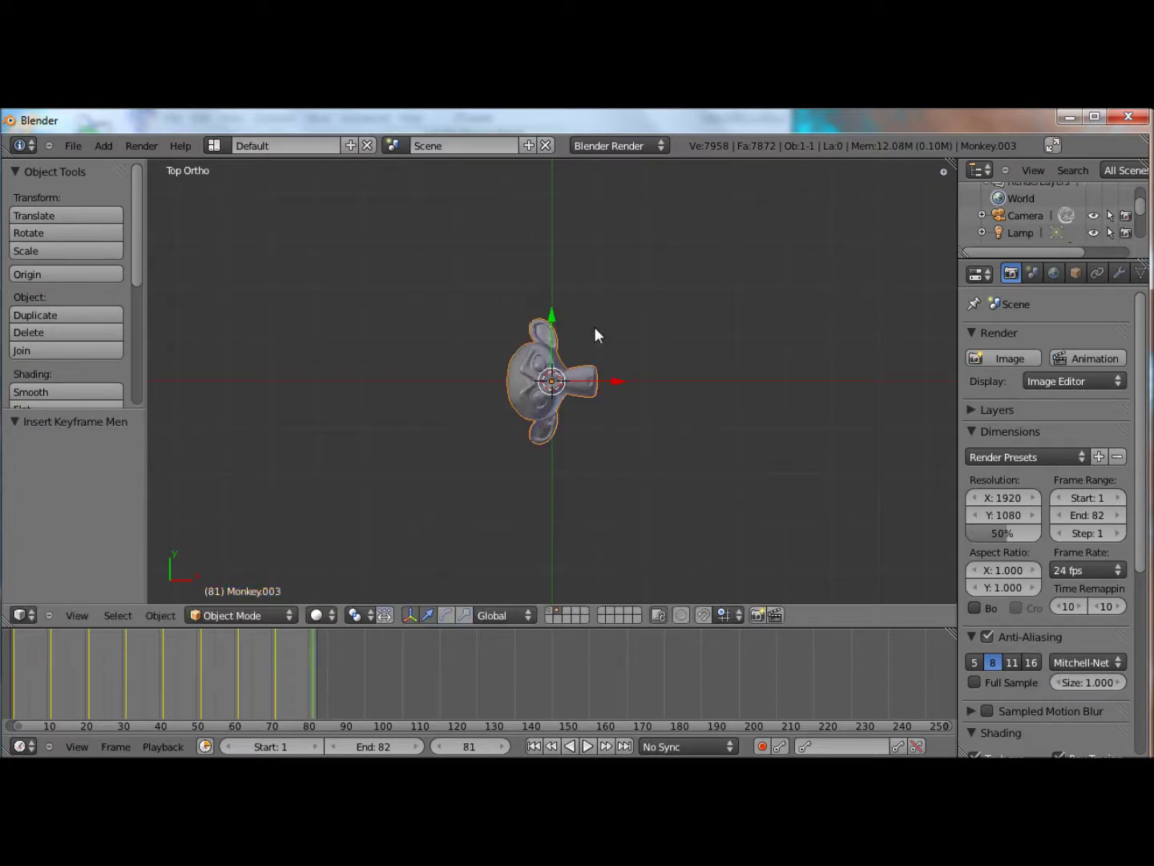
key(r)
key(x)
key(9)
key(0)
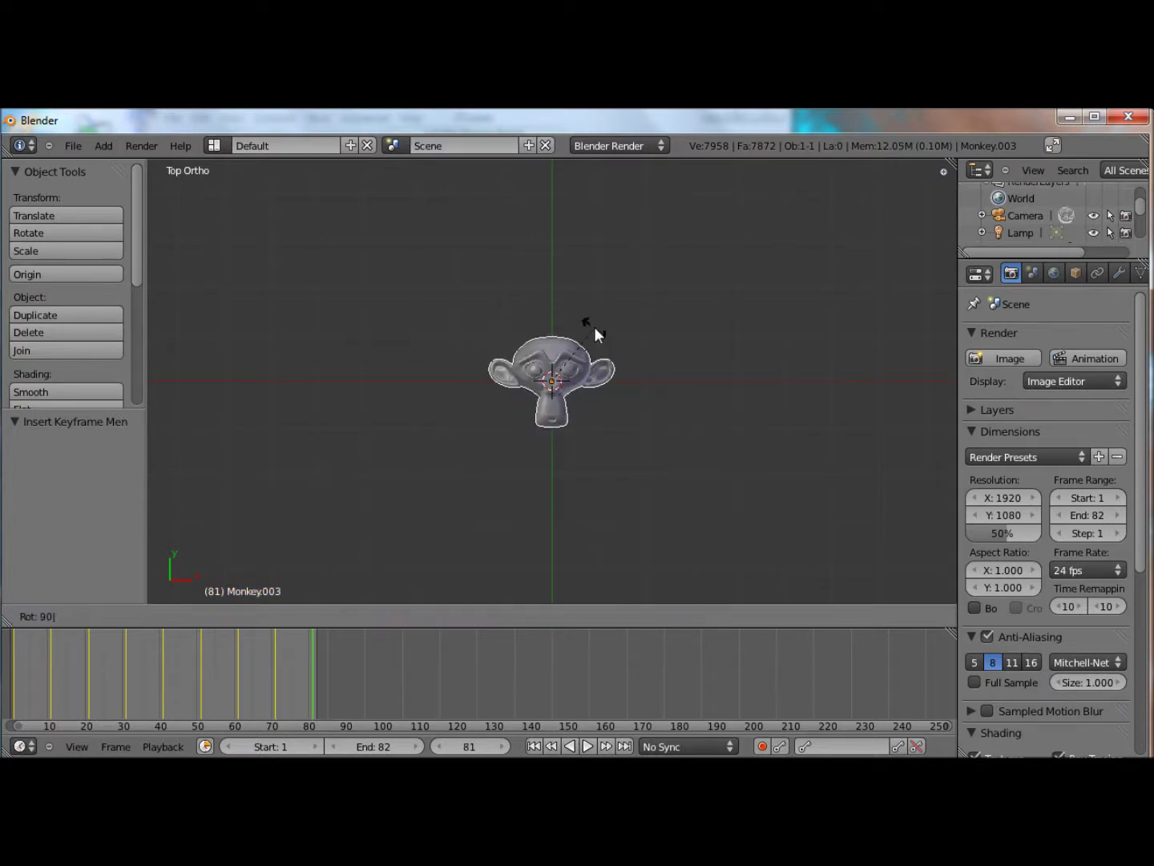
key(Return)
key(i)
click(595, 328)
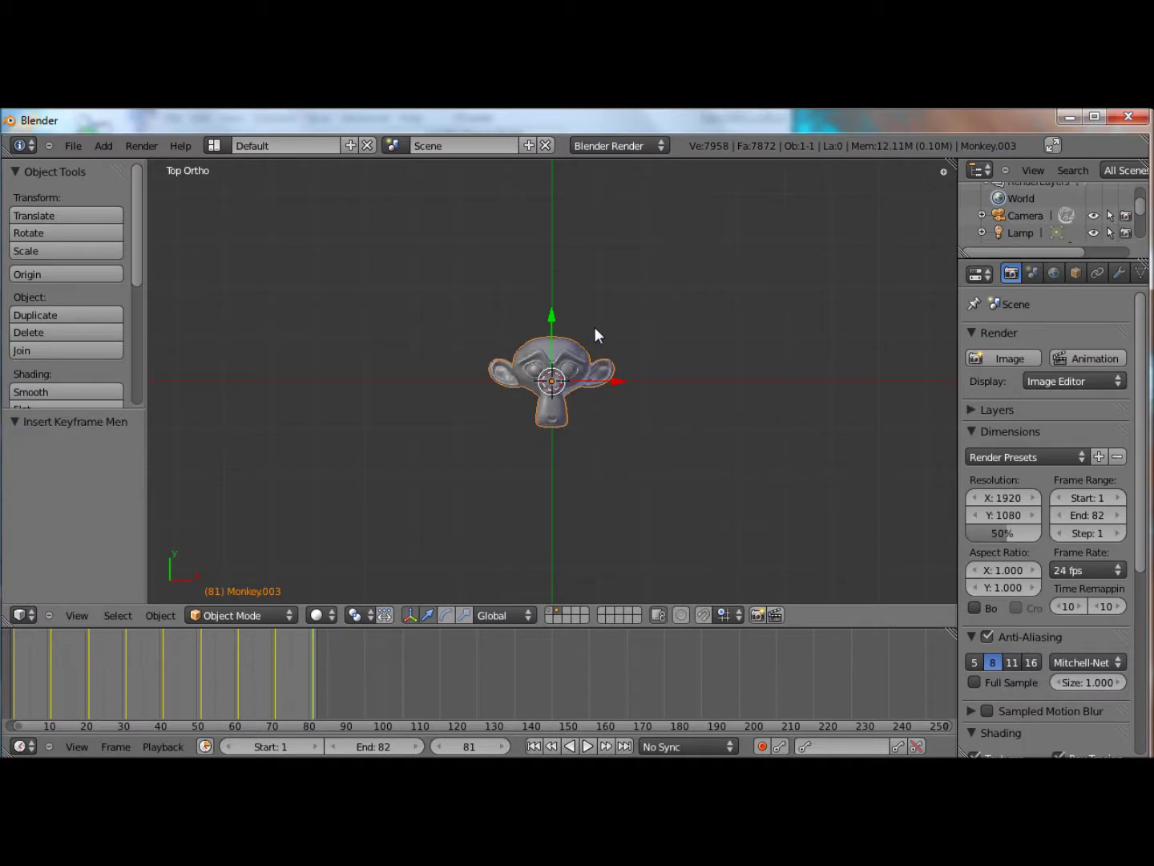
key(alt+a)
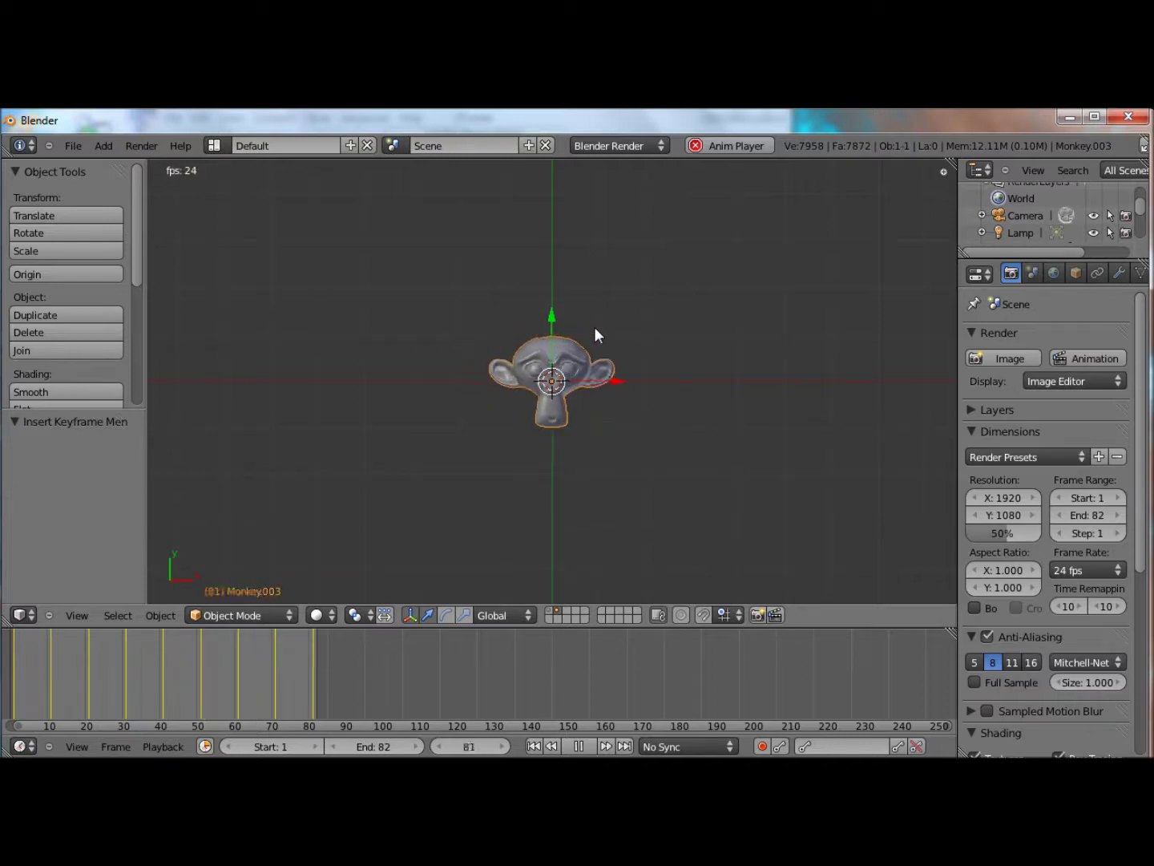
Step: Stop playback on frame 81 and select the end frame field for editing
key(Escape)
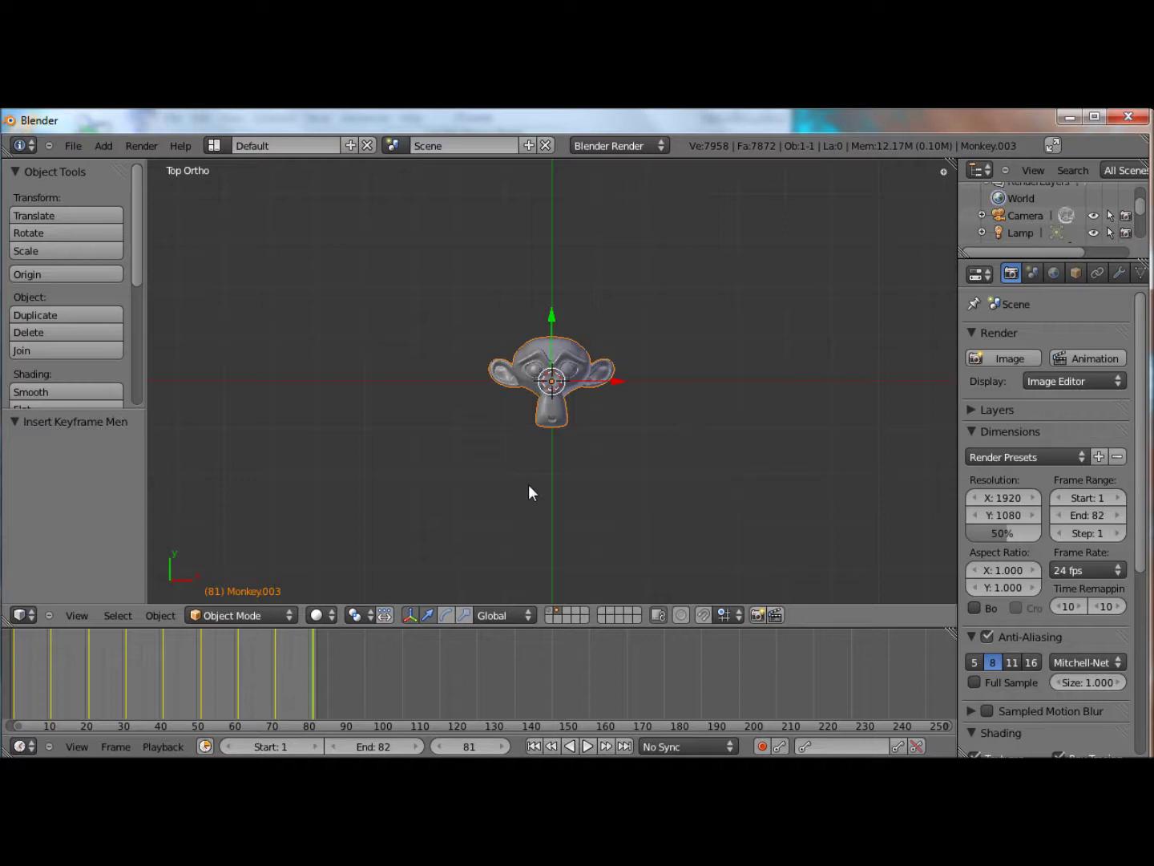
click(387, 747)
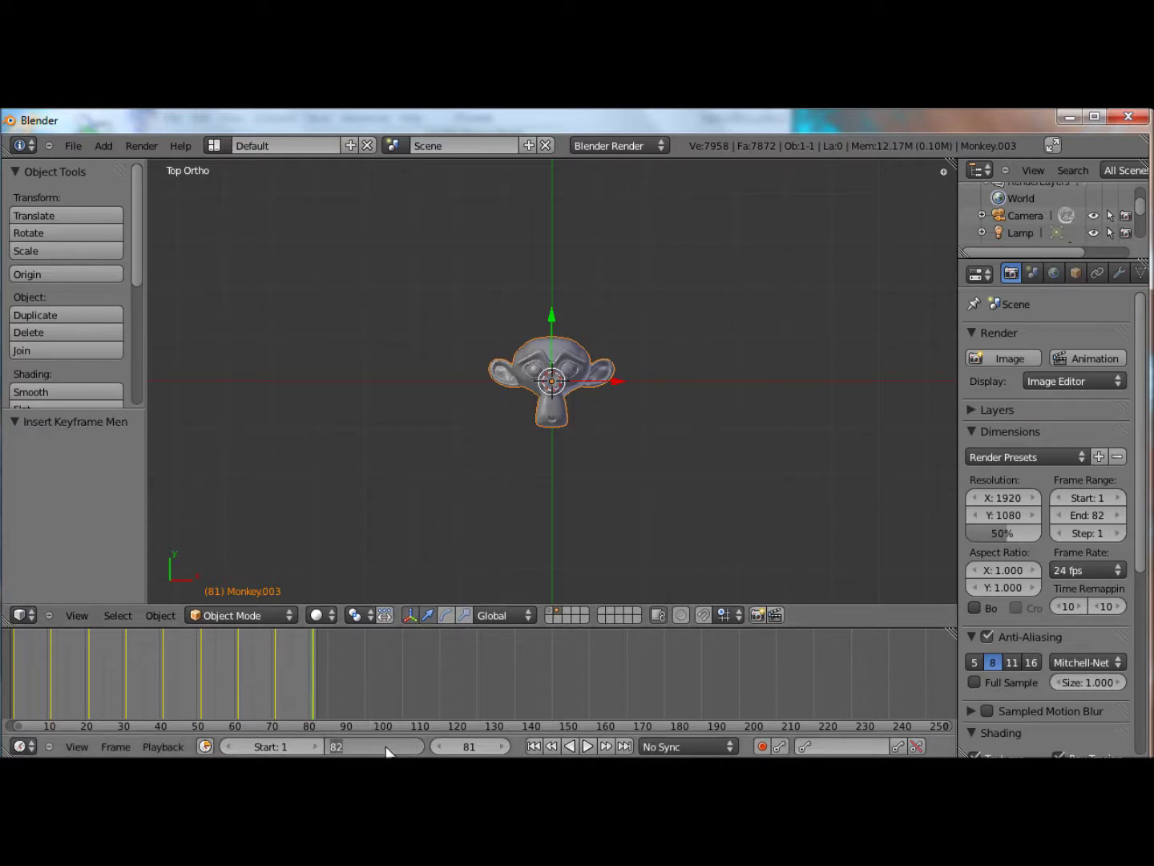
Step: Set the end frame to 102 and move to frame 91
text(102)
key(Return)
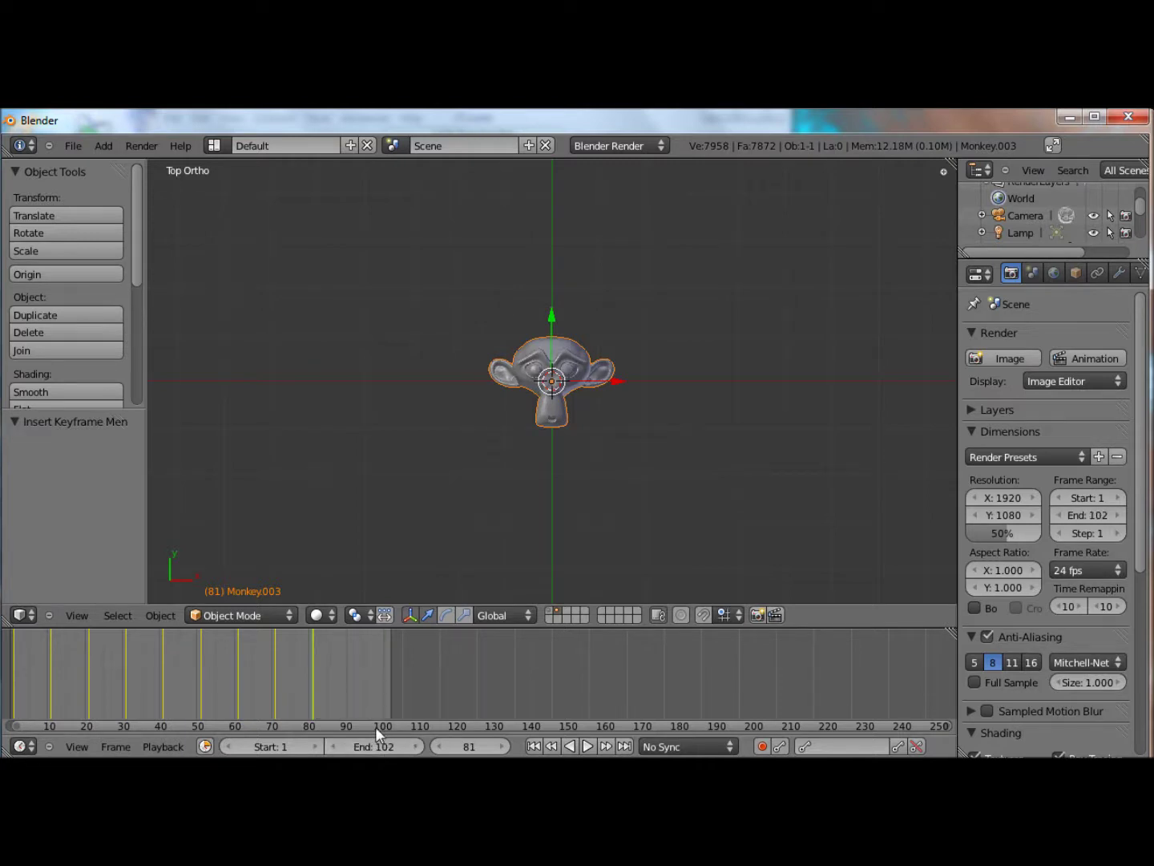
key(Up)
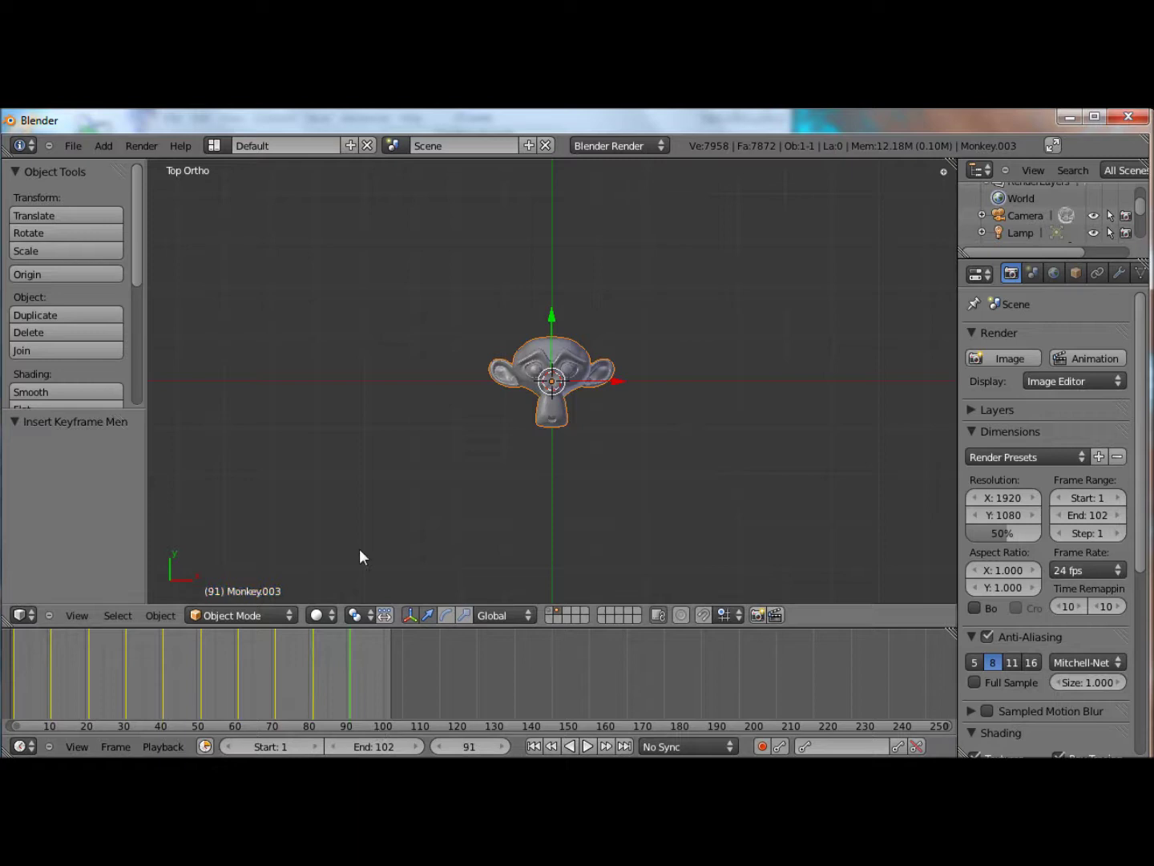
scroll(449, 455, down, 3)
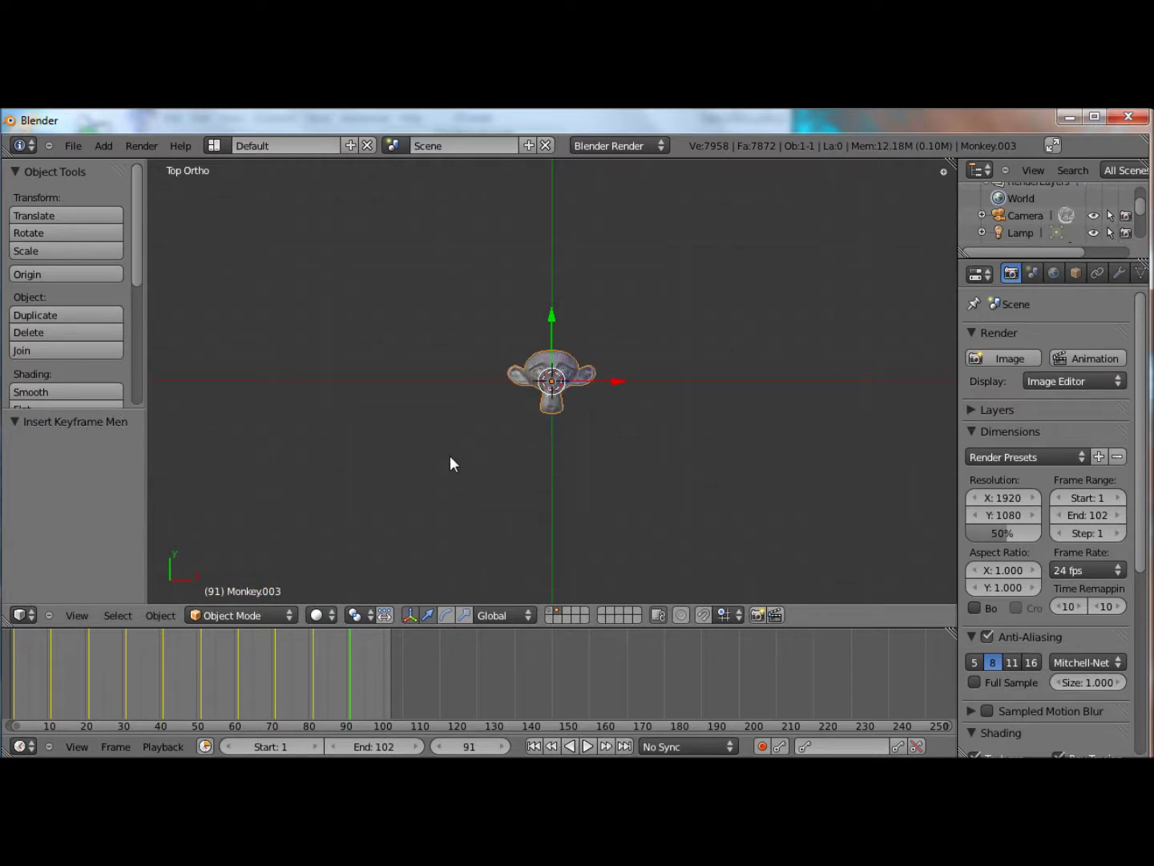
key(Down)
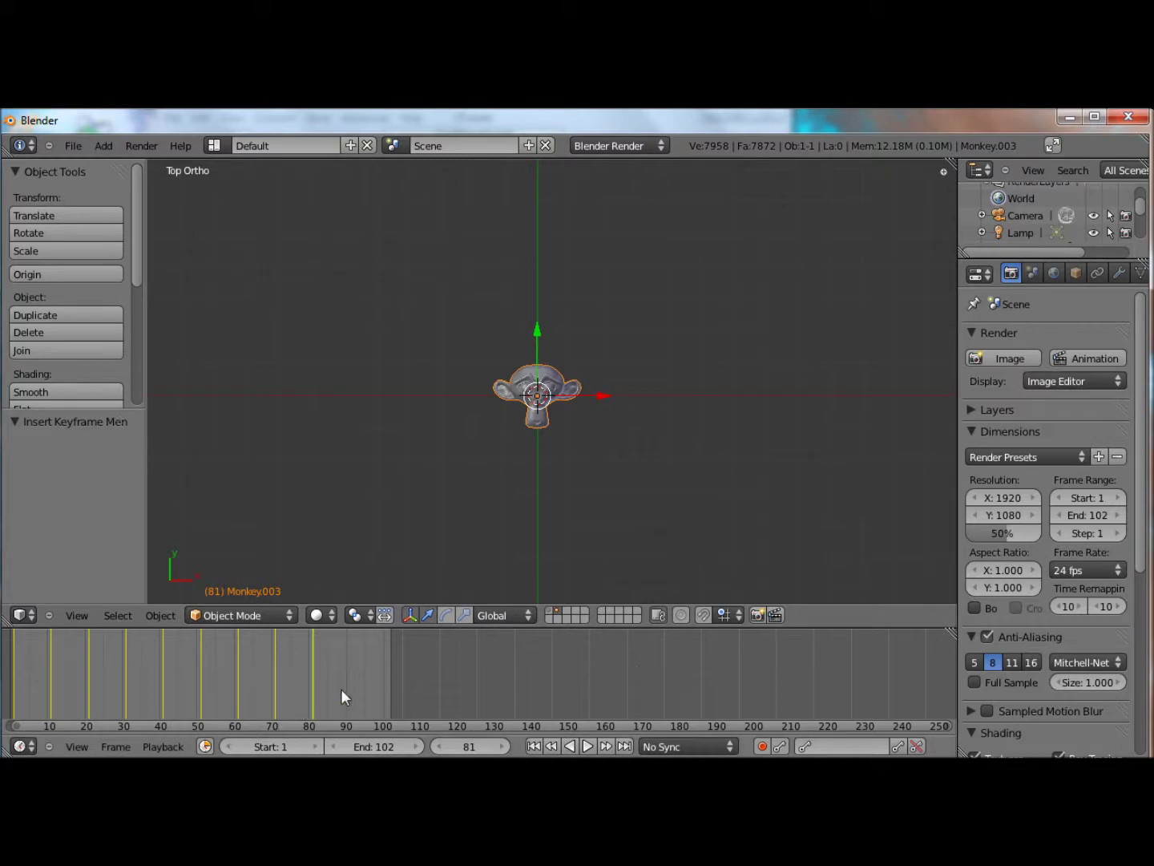
key(Up)
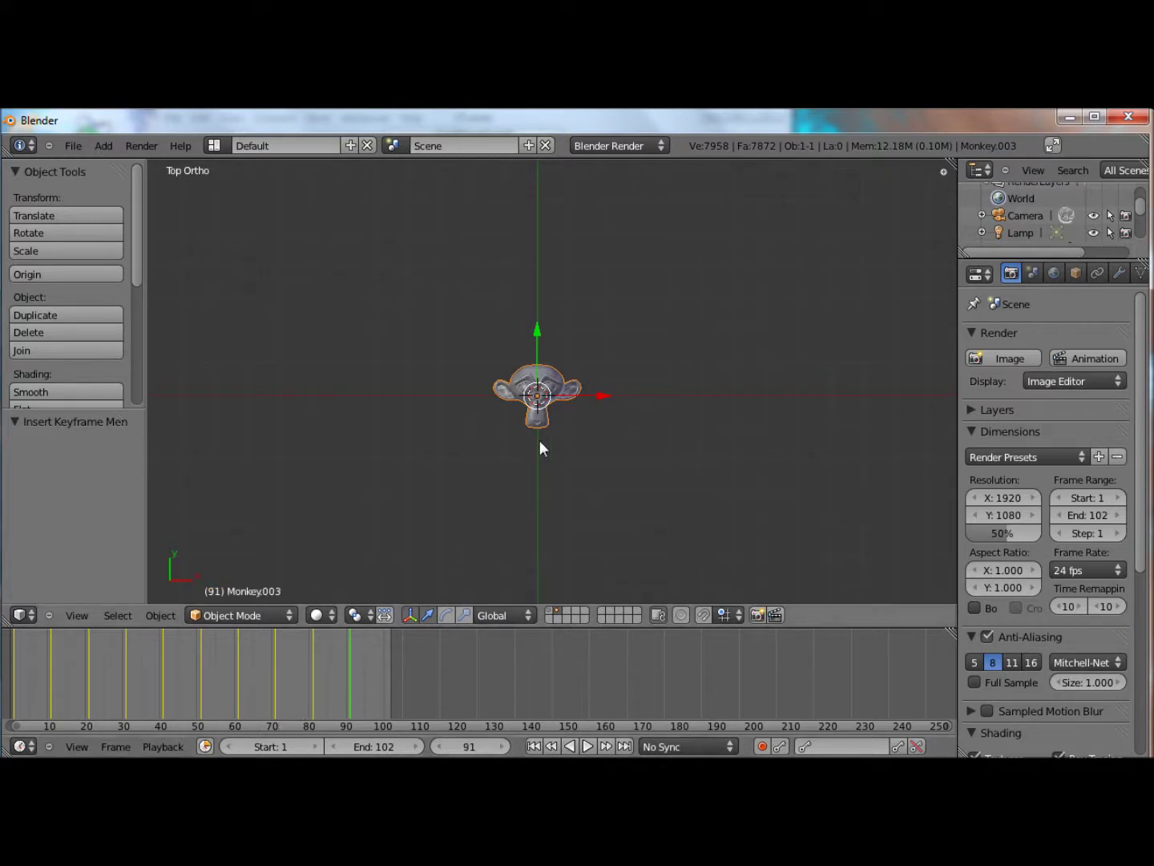
Step: Move the monkey 3 units right along X and insert a LocRot keyframe at frame 91
key(g)
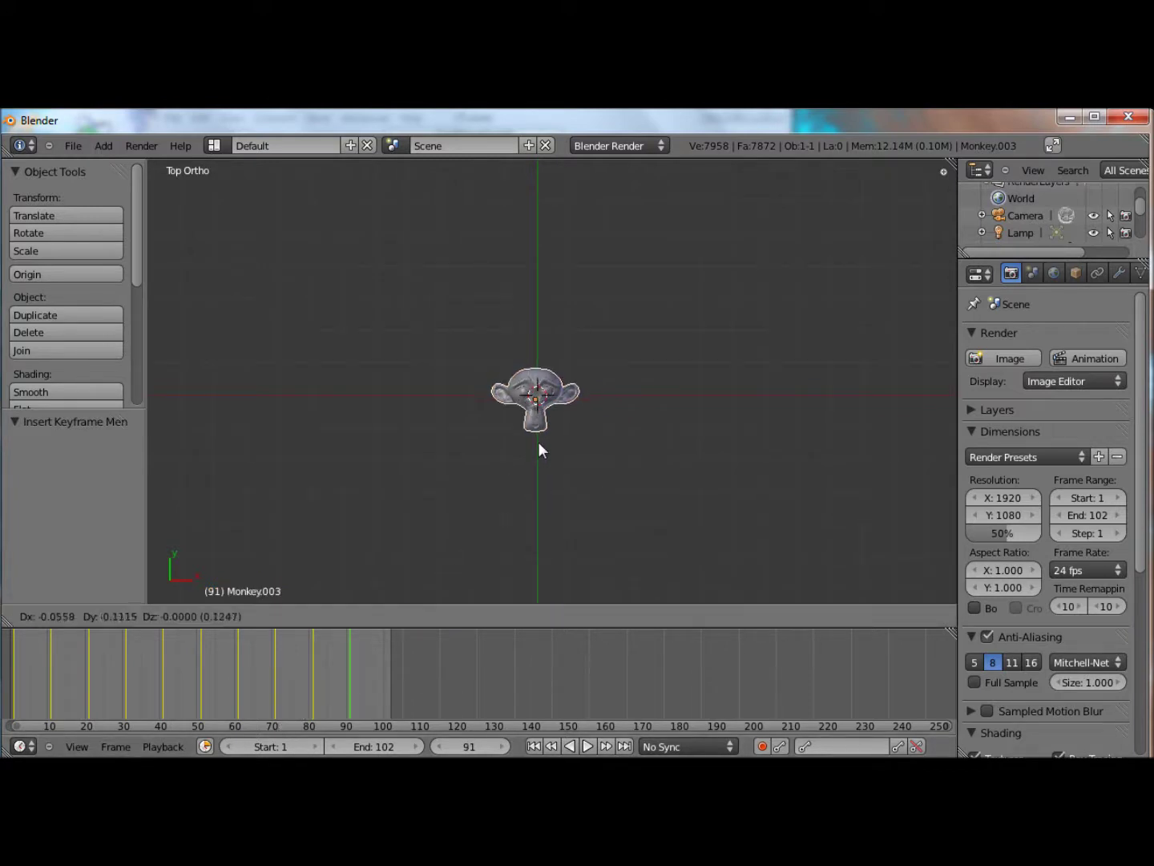
key(ctrl)
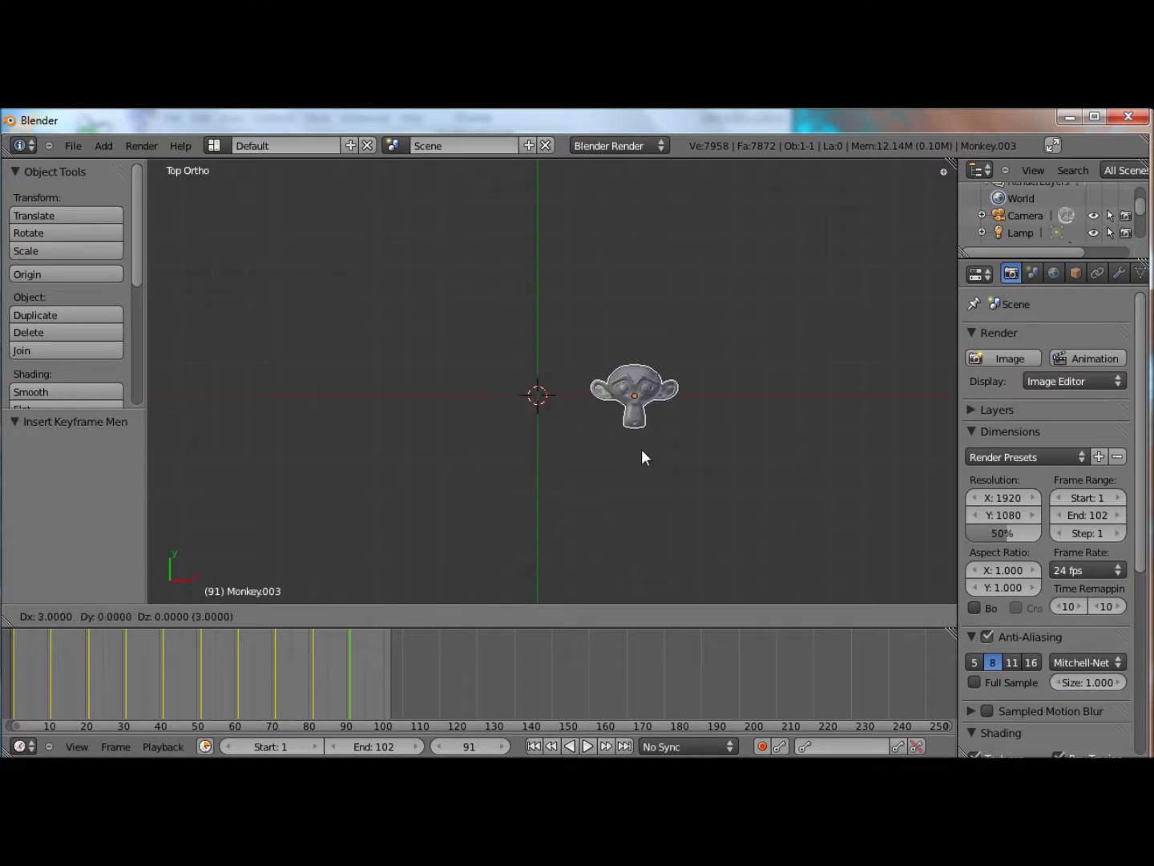
click(642, 451)
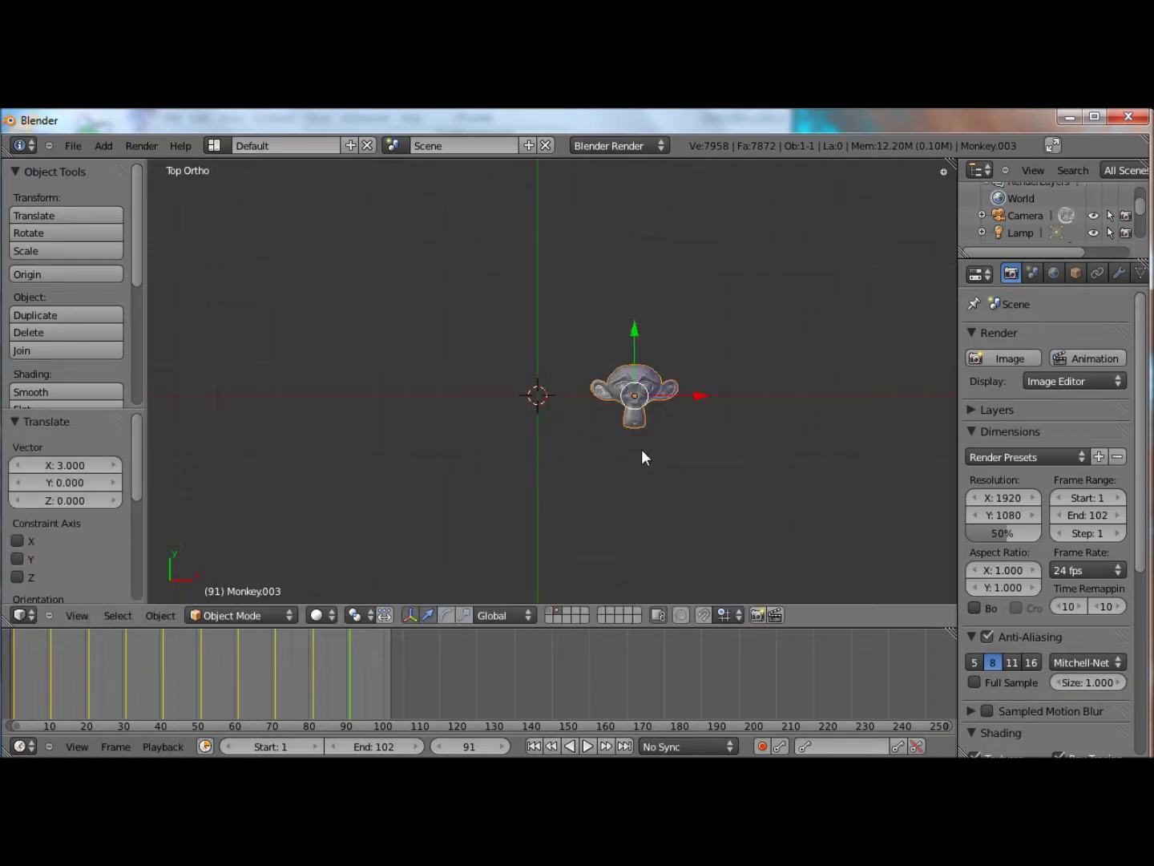
key(i)
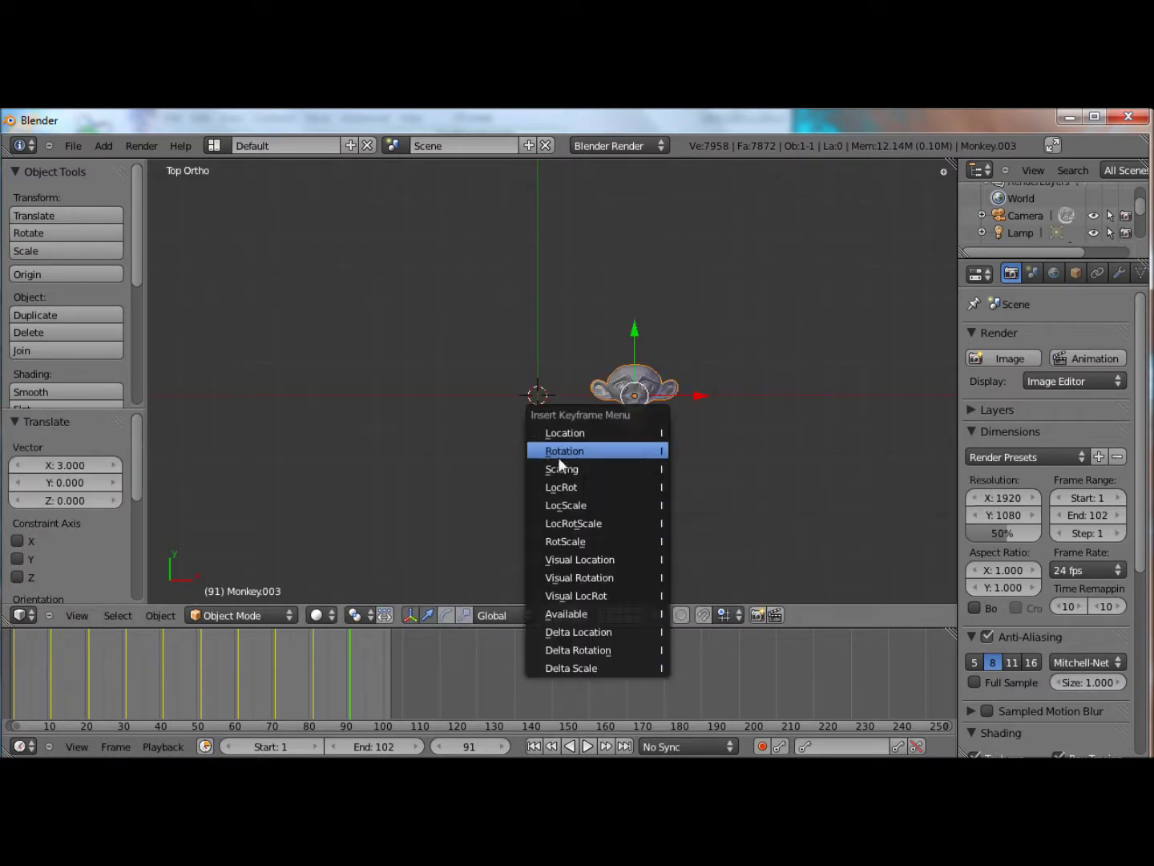
click(572, 488)
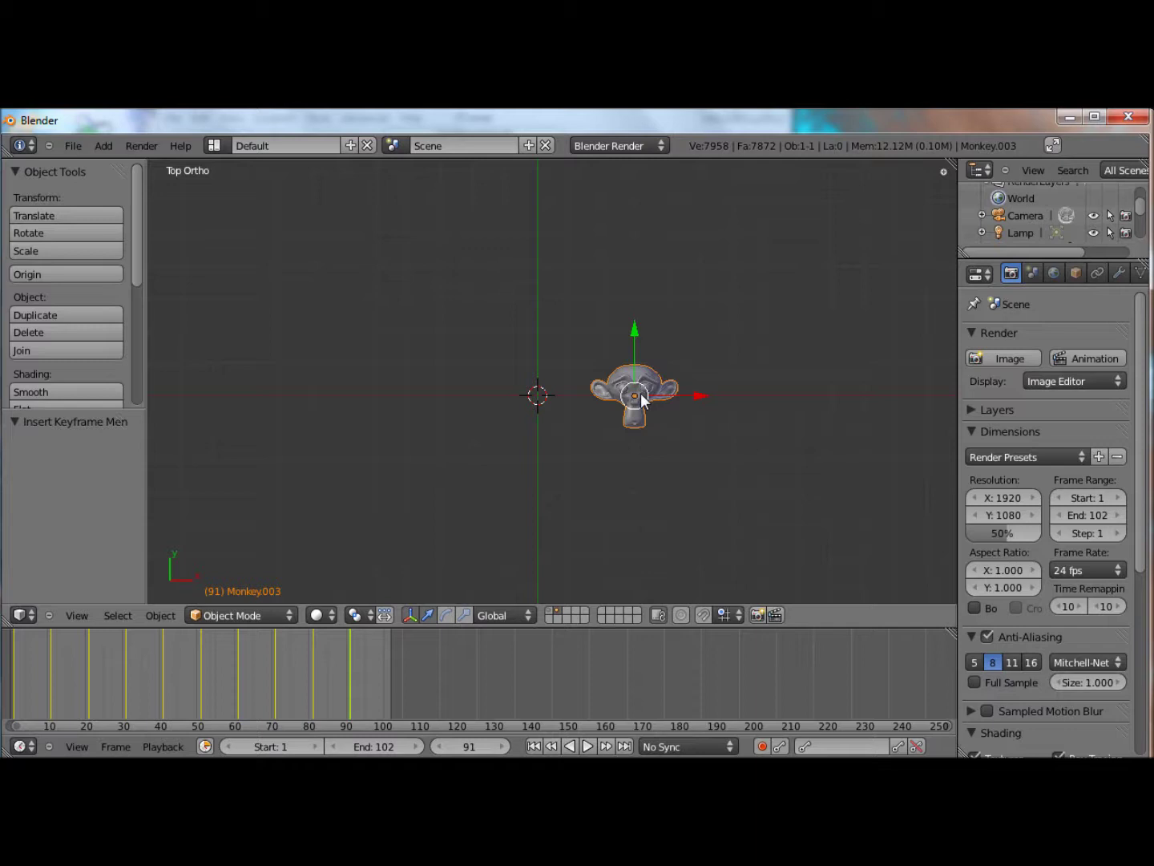
Step: At frame 101, move Monkey.003 above the origin (-3.039 X, 3.429 Y) and keyframe its location
key(Up)
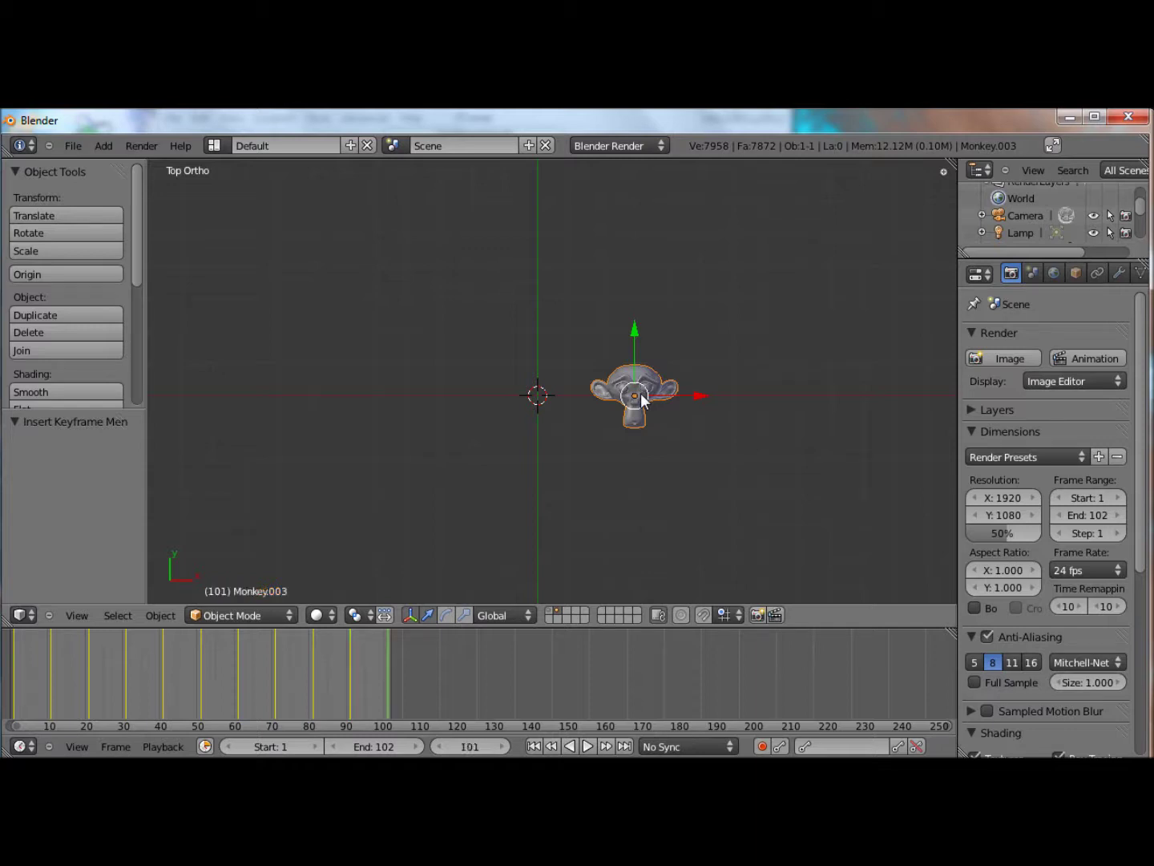
key(g)
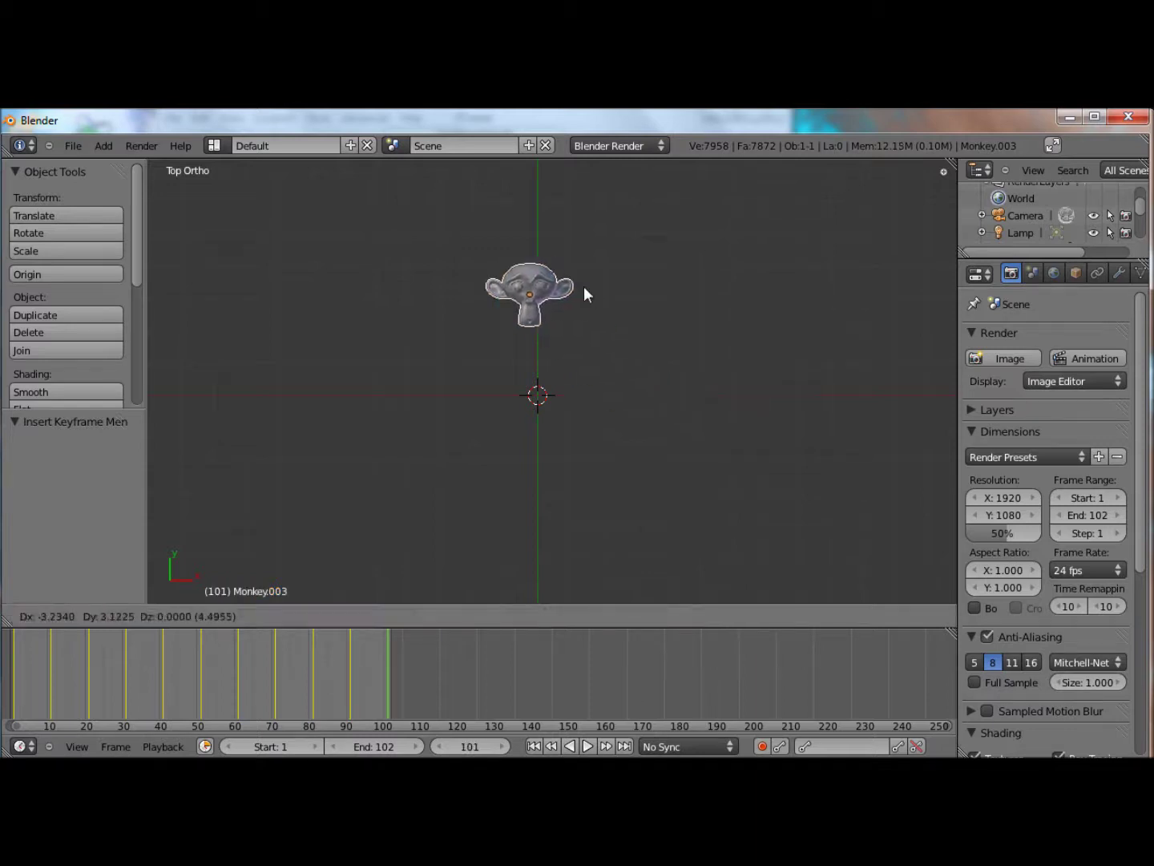
click(598, 281)
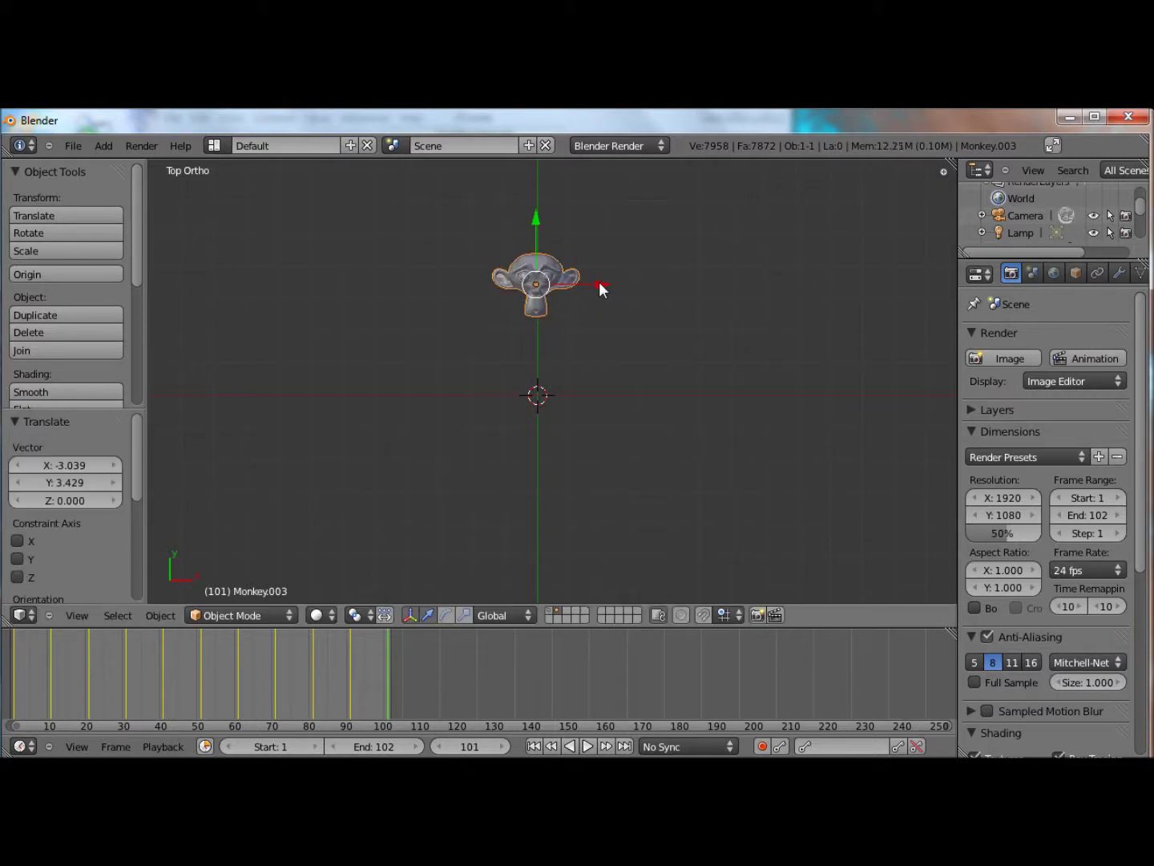
key(i)
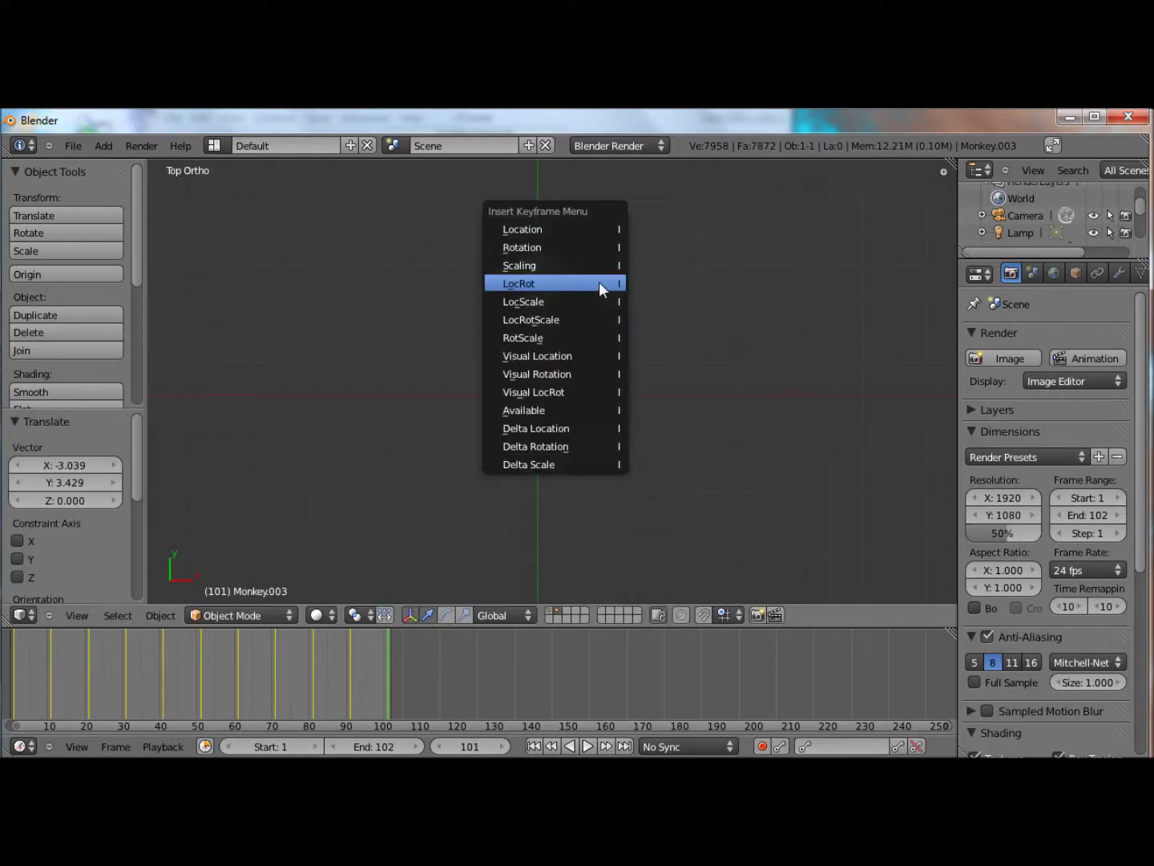
click(531, 228)
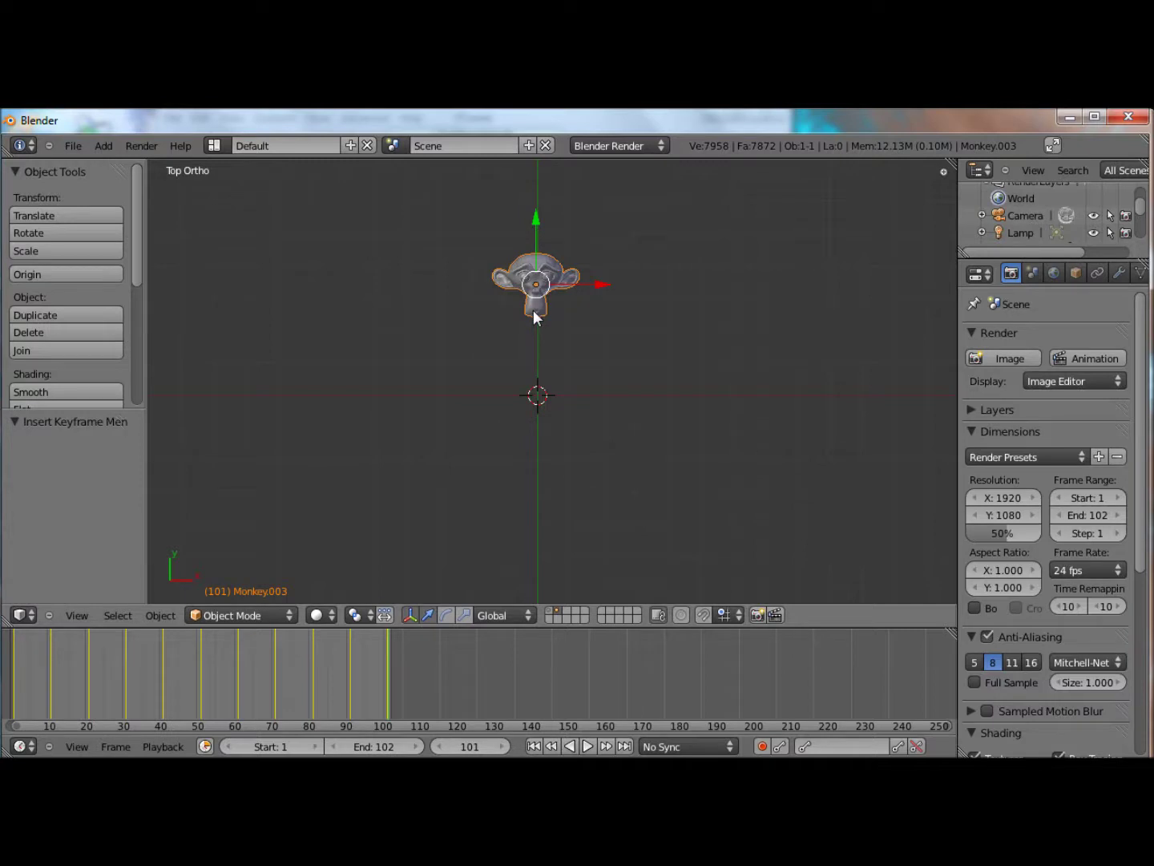
Step: Play the 1–102 frame animation in reverse, then forward, to check Suzanne's motion
key(shift+alt+a)
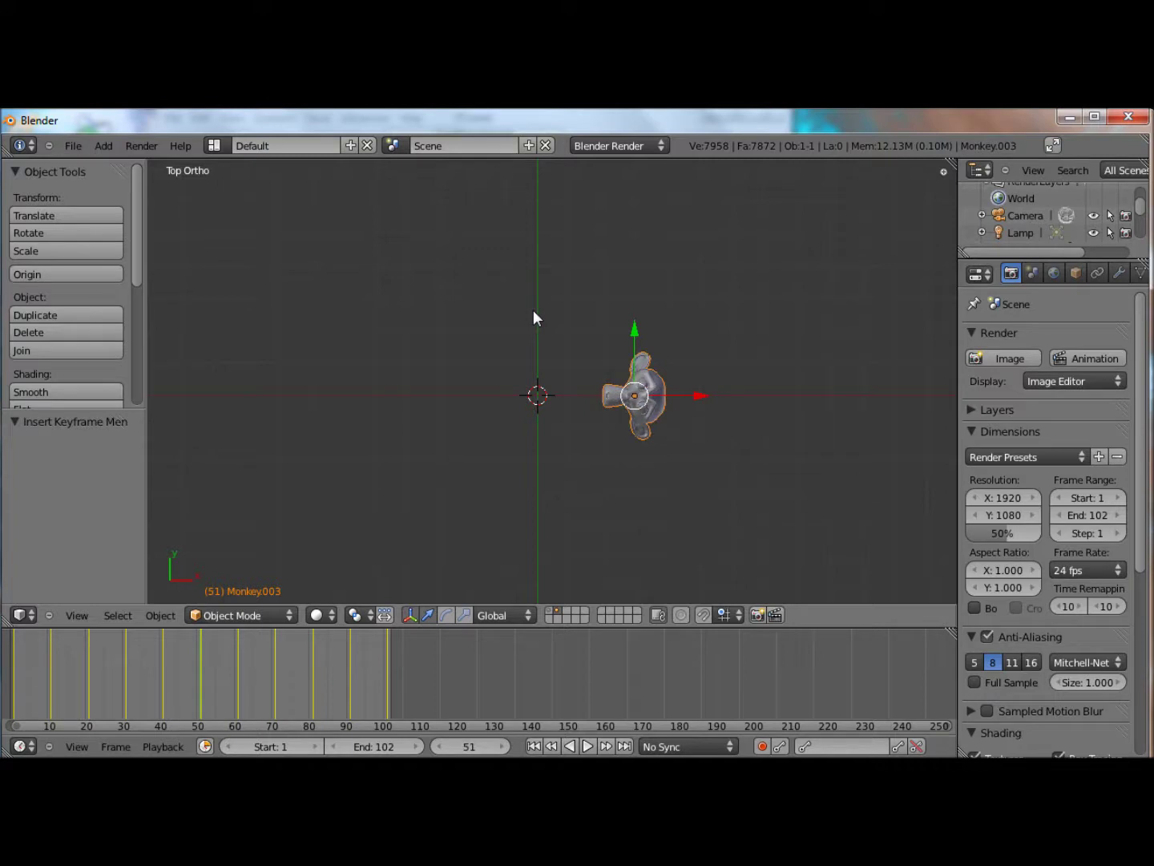
key(alt+a)
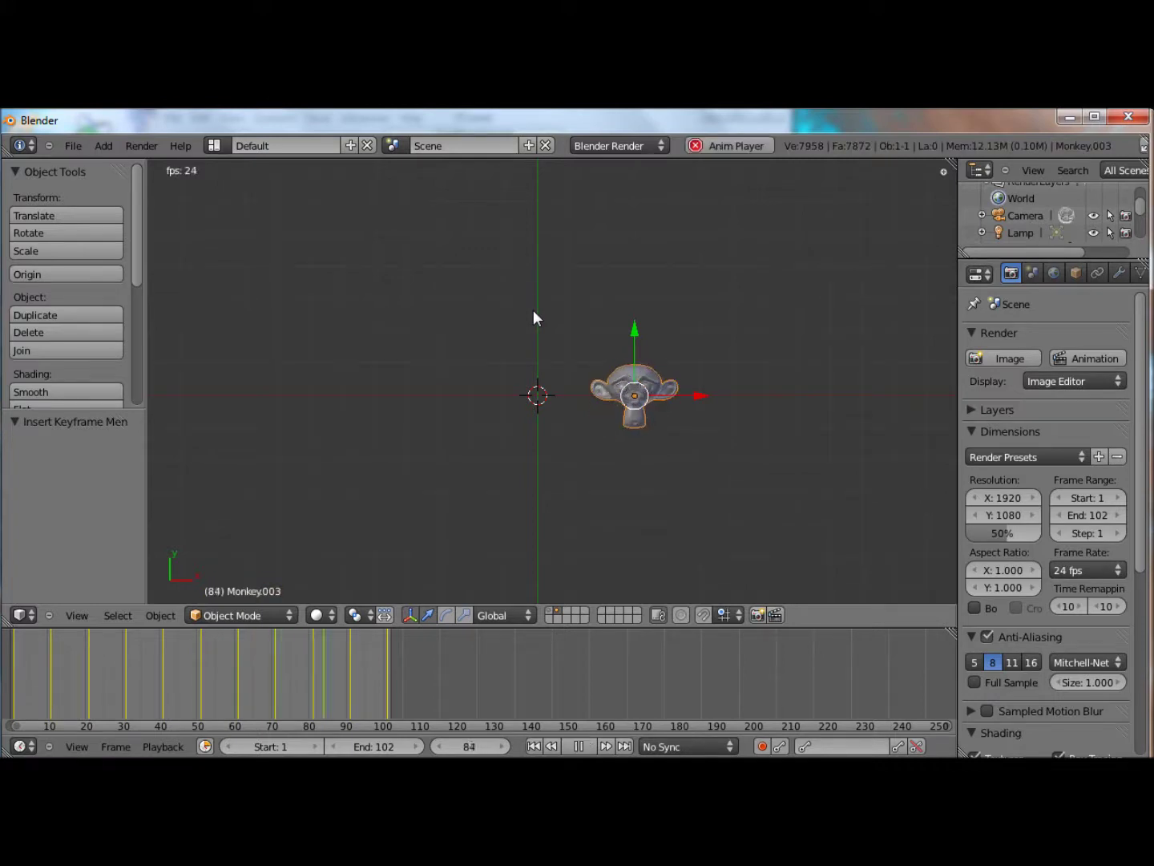